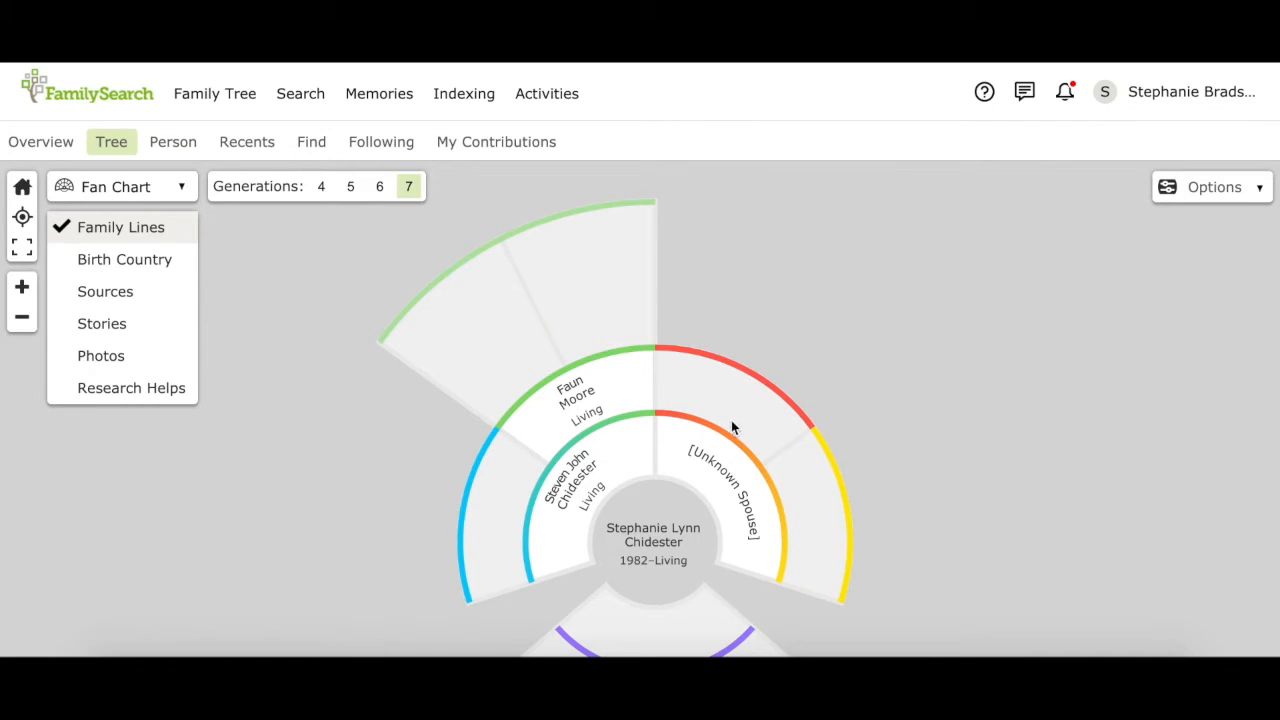
# Step: Switch the family tree to the Landscape layout and zoom in one step
pyautogui.click(177, 188)
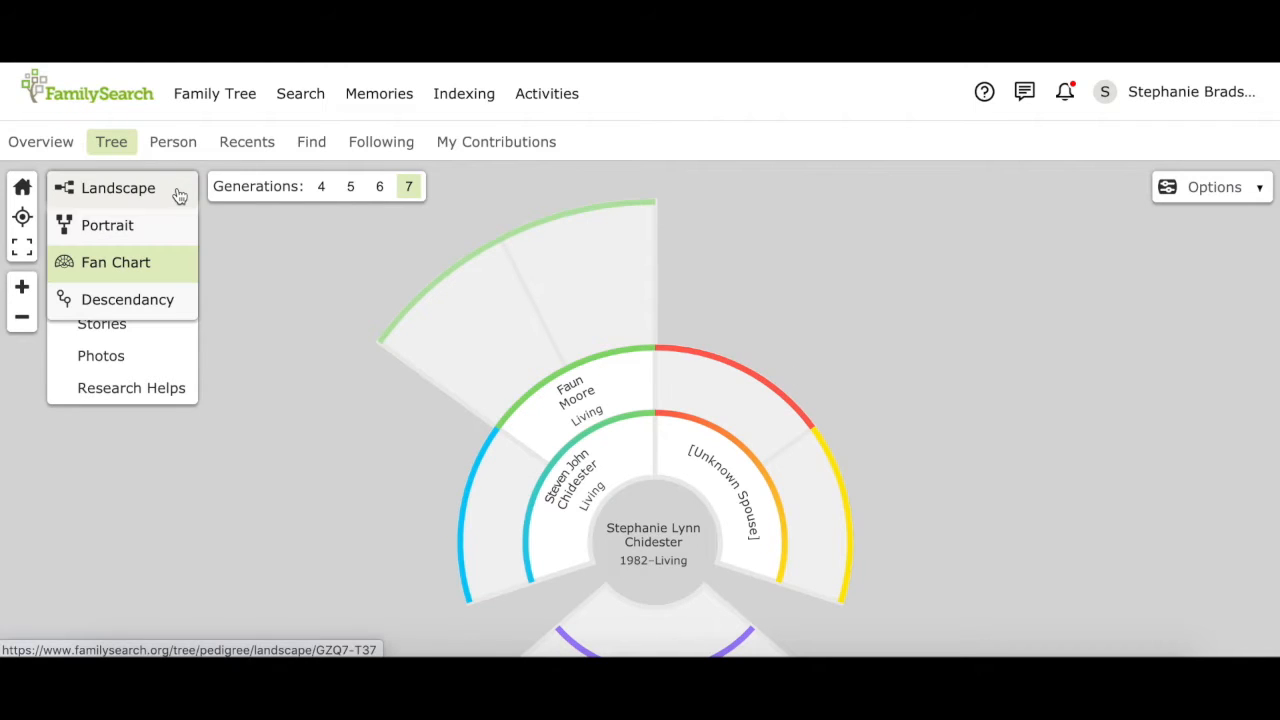
pyautogui.click(137, 193)
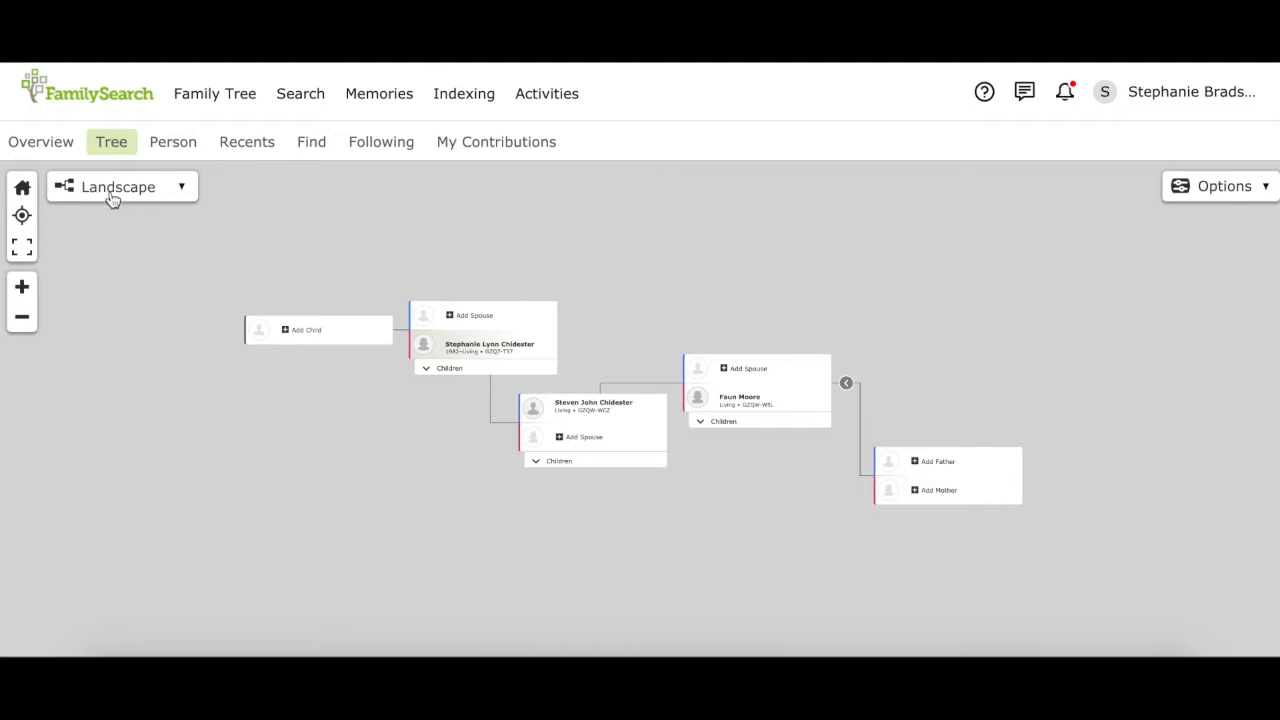
pyautogui.click(22, 288)
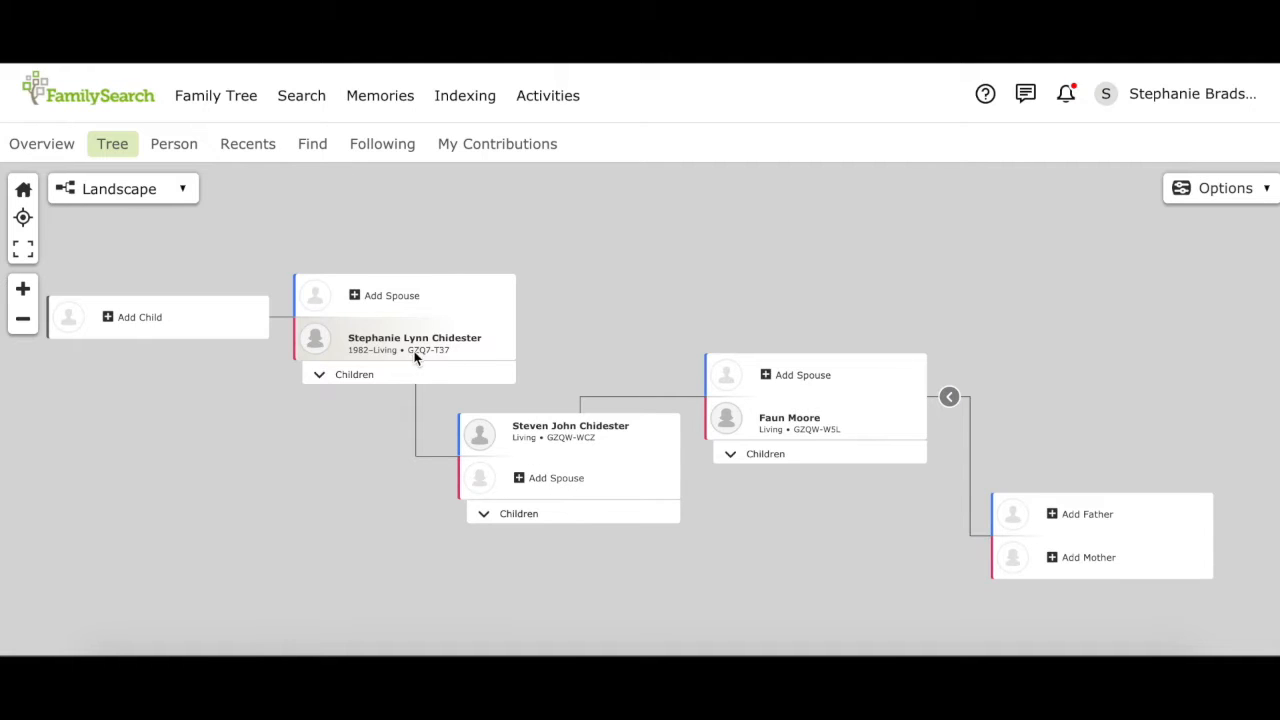
# Step: Add the father's wife as a new living person, entering her first and last names
pyautogui.click(536, 481)
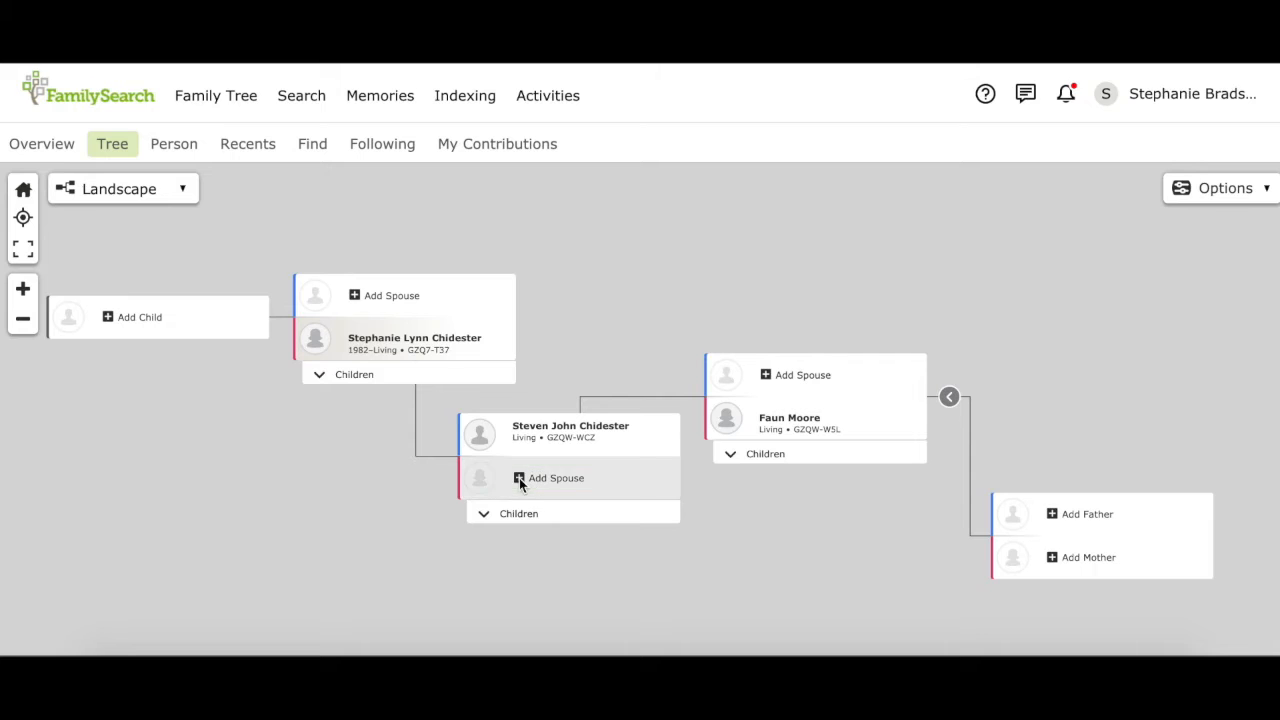
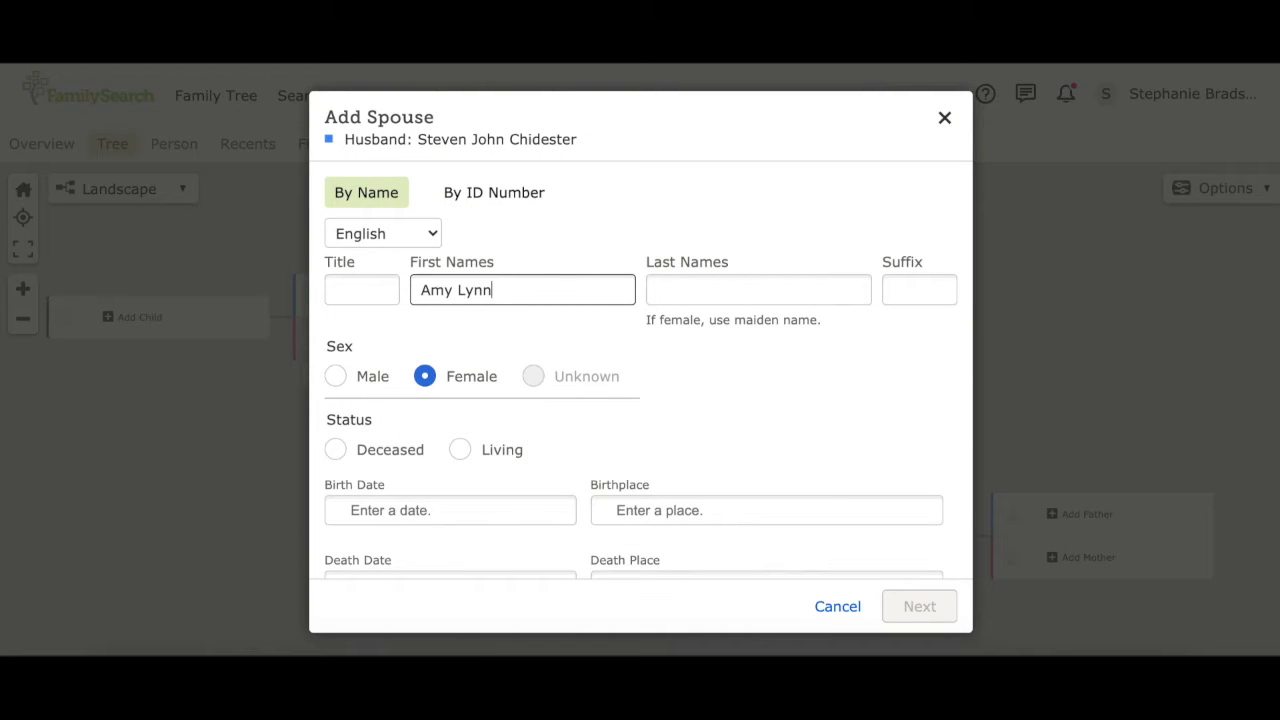
pyautogui.press('Tab')
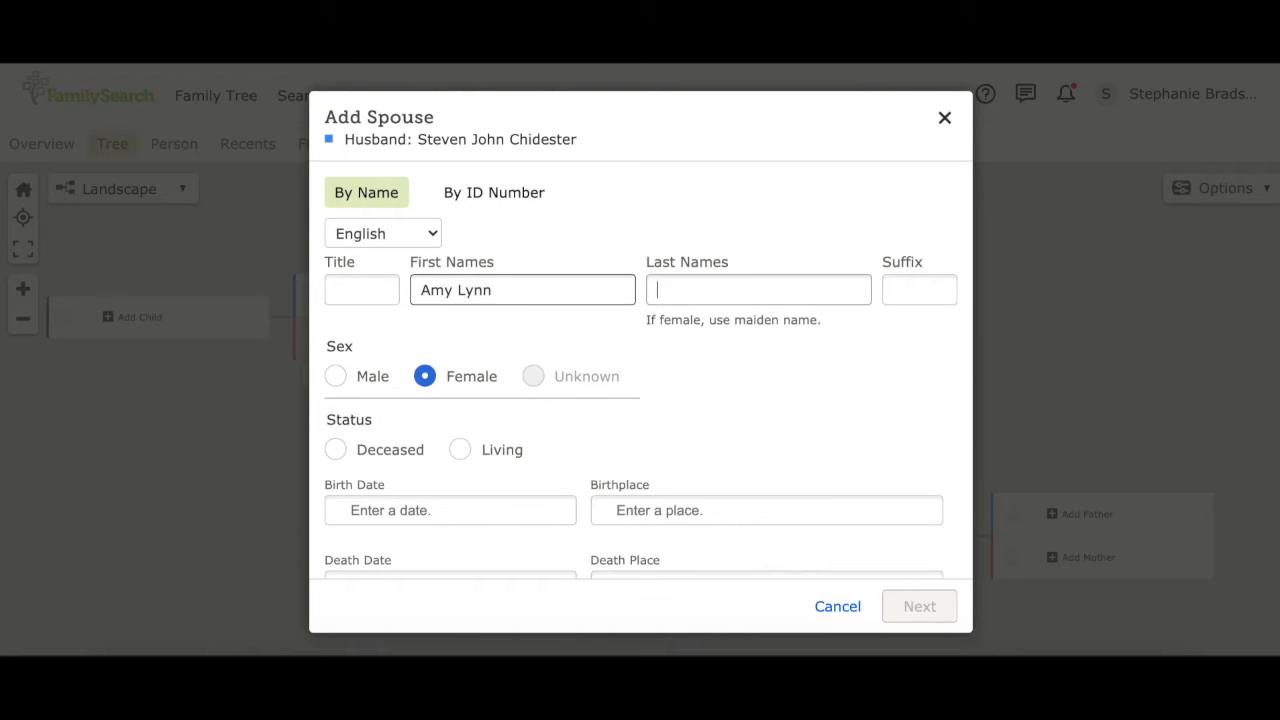
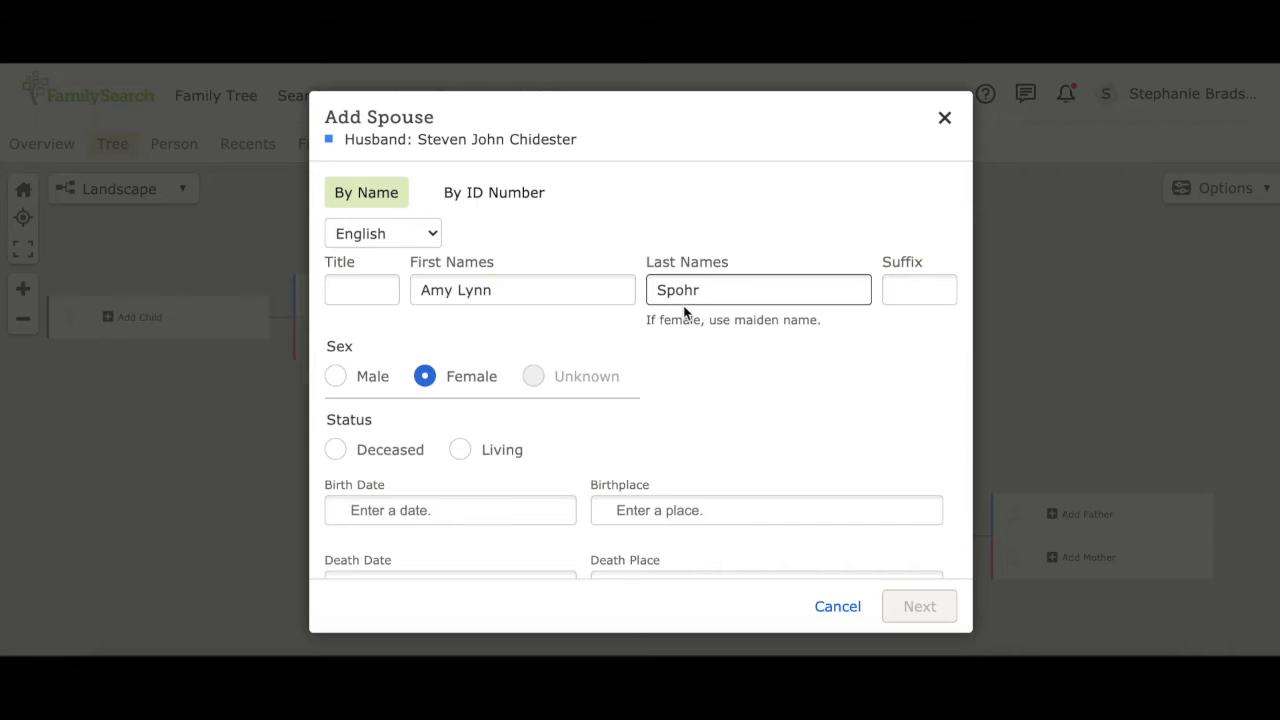
pyautogui.click(461, 451)
pyautogui.click(916, 604)
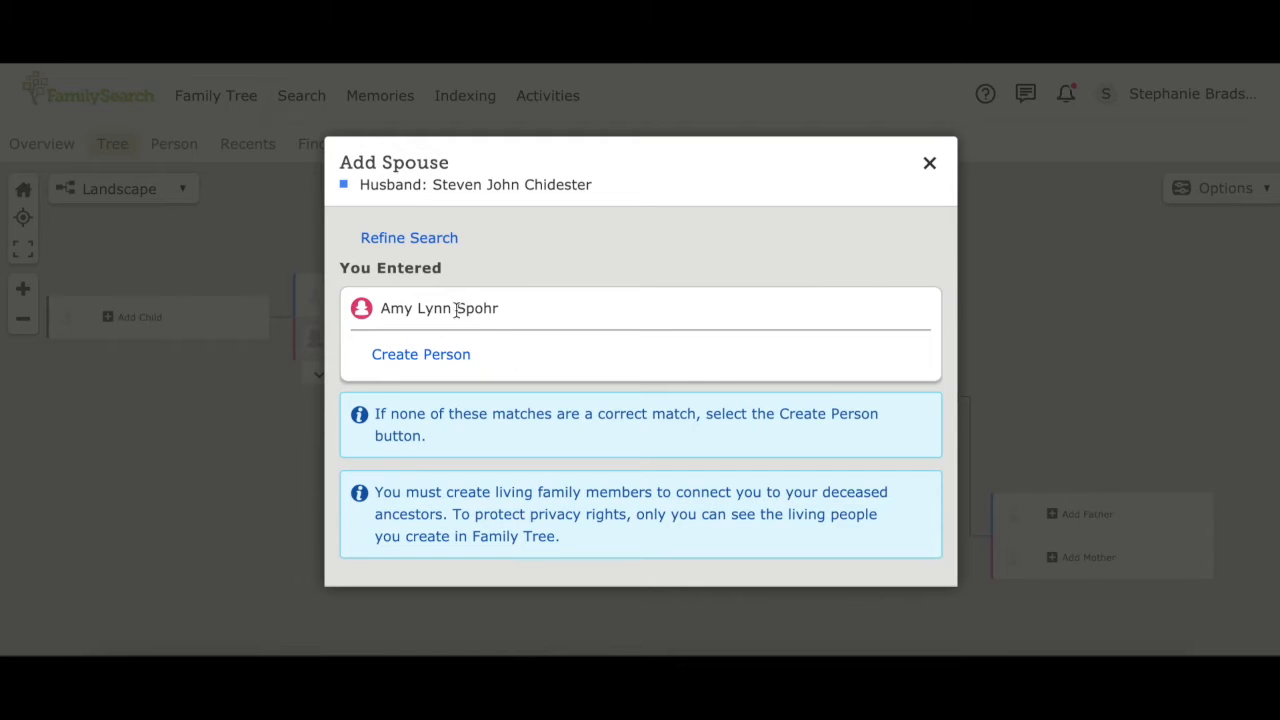
pyautogui.click(421, 355)
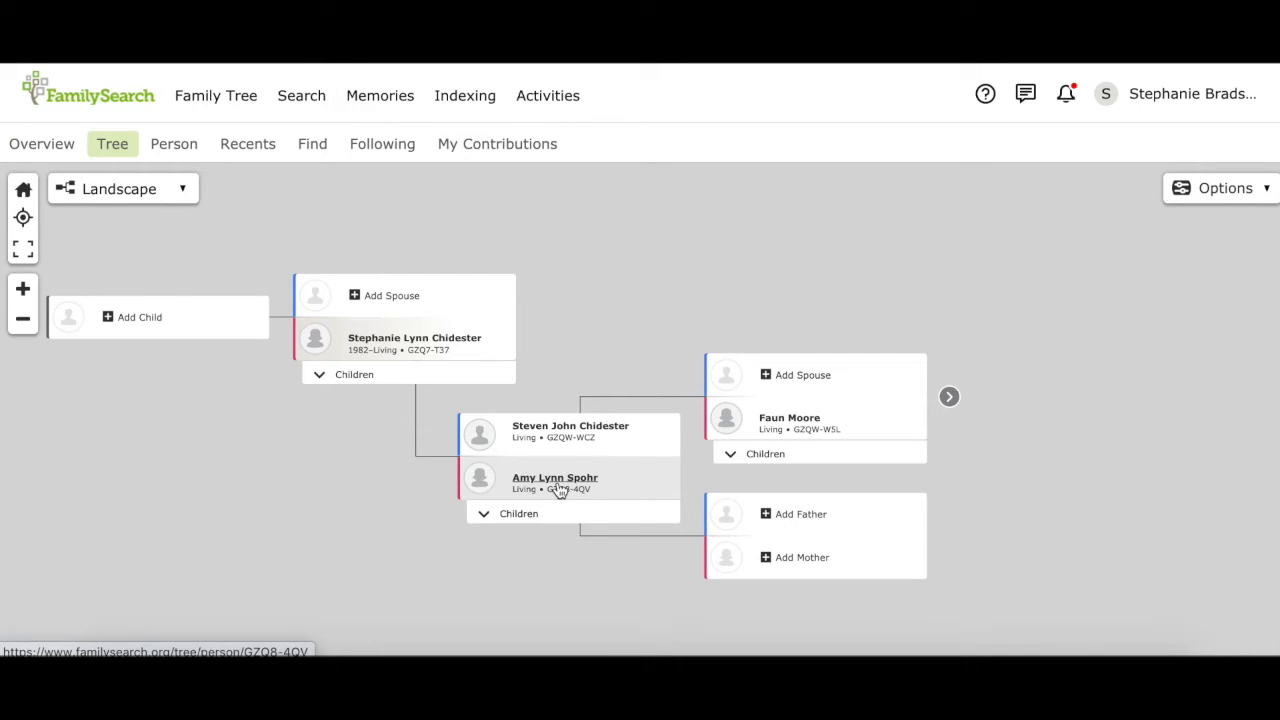
# Step: Enter the mother's father's name, mark him deceased, and search for existing records
pyautogui.click(798, 516)
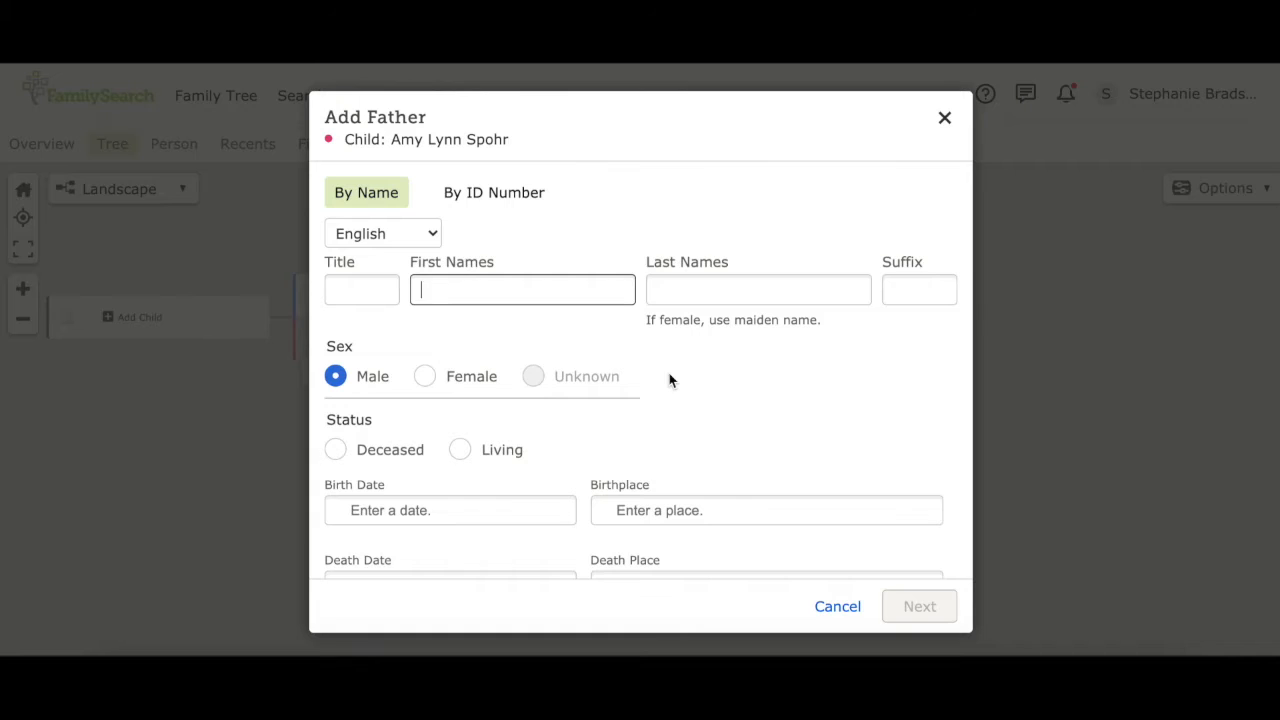
pyautogui.press('Tab')
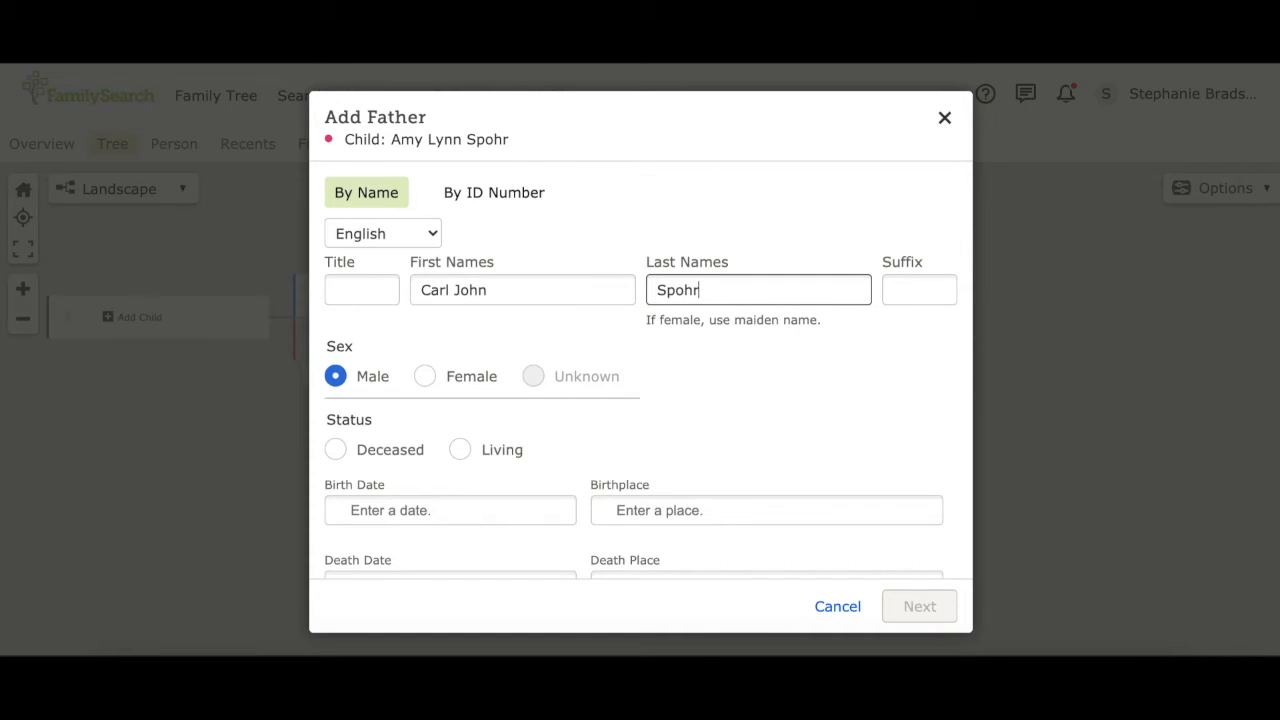
pyautogui.click(335, 451)
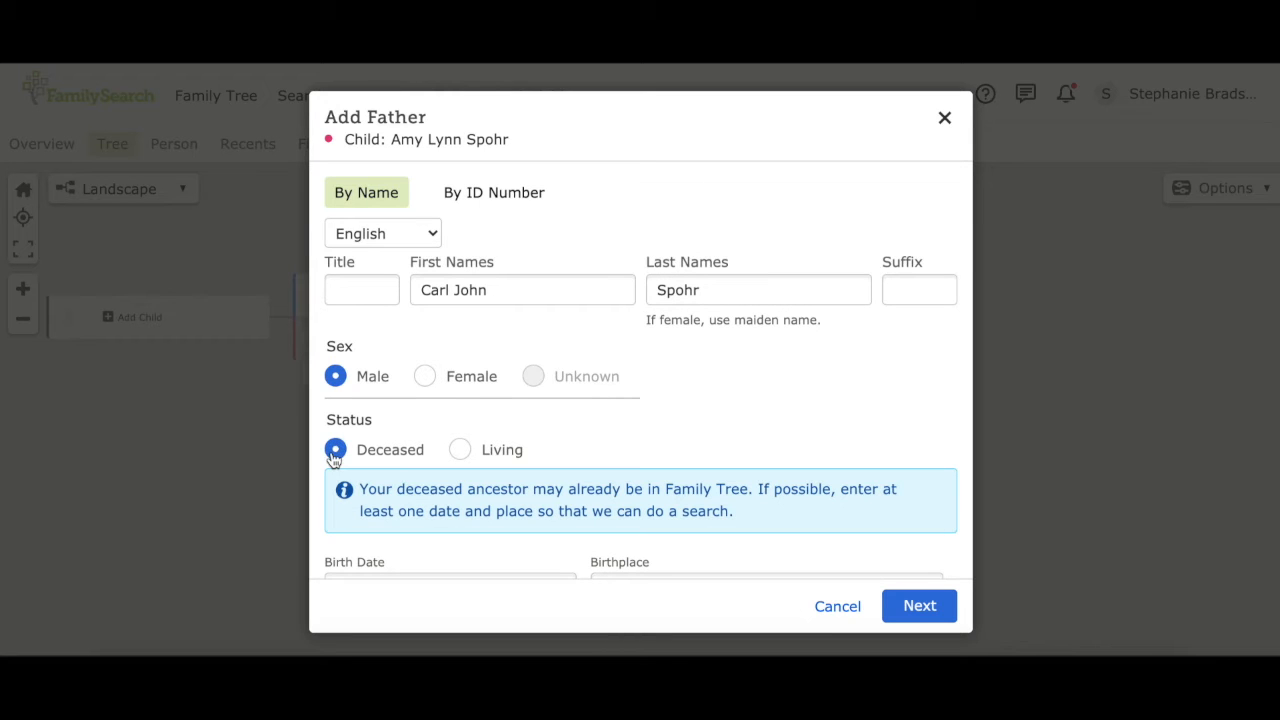
pyautogui.click(917, 606)
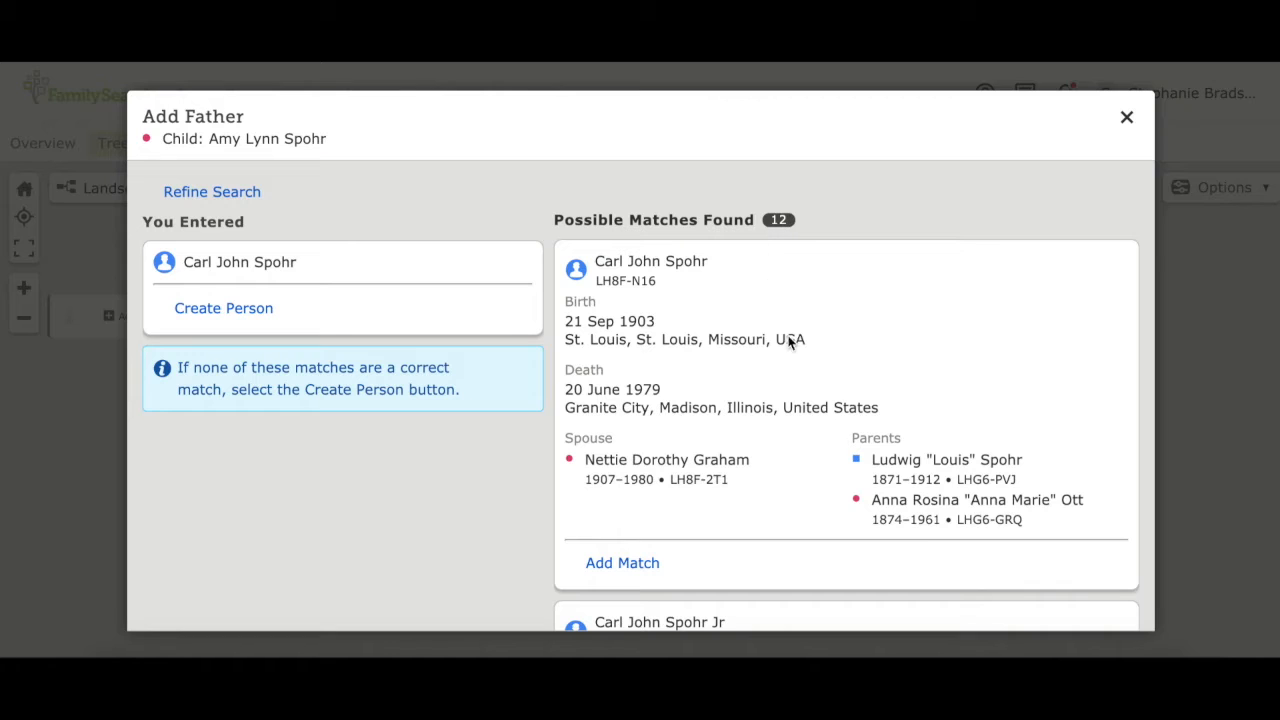
# Step: Pick the 1930–2003 match and link him and his wife as the mother's parents
pyautogui.scroll(-2, 790, 350)
pyautogui.scroll(-4, 790, 364)
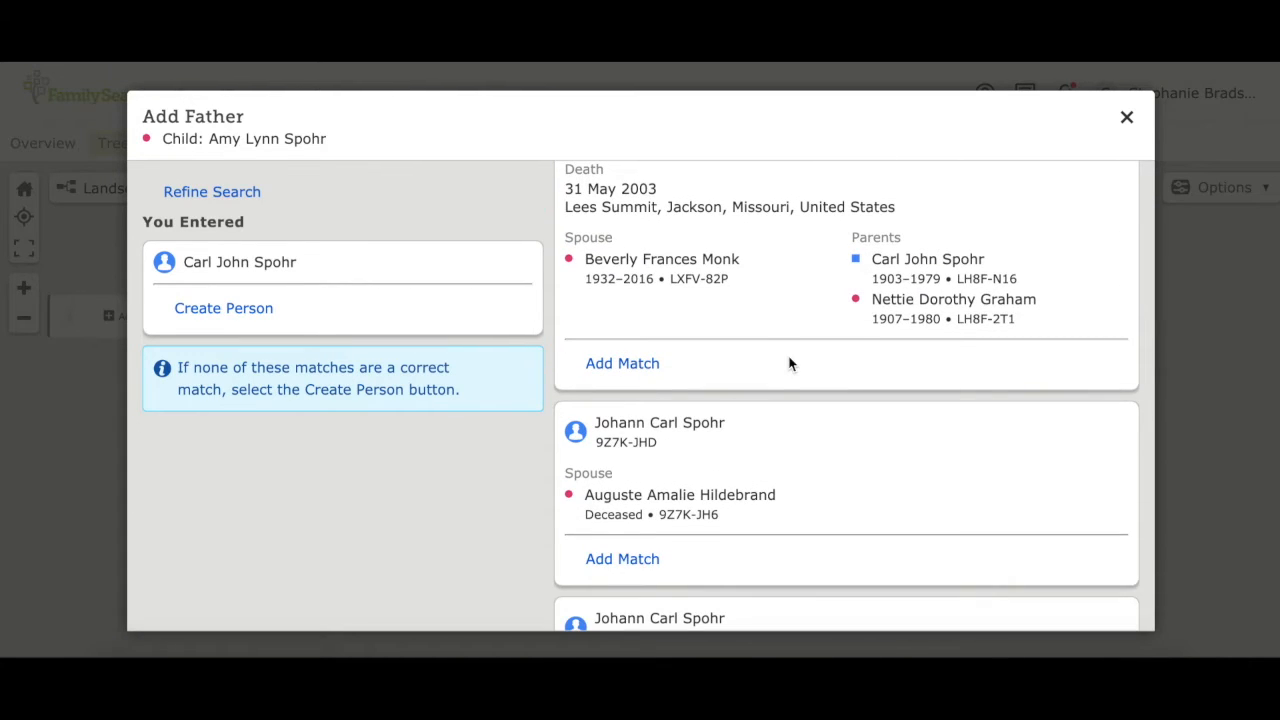
pyautogui.scroll(2, 789, 364)
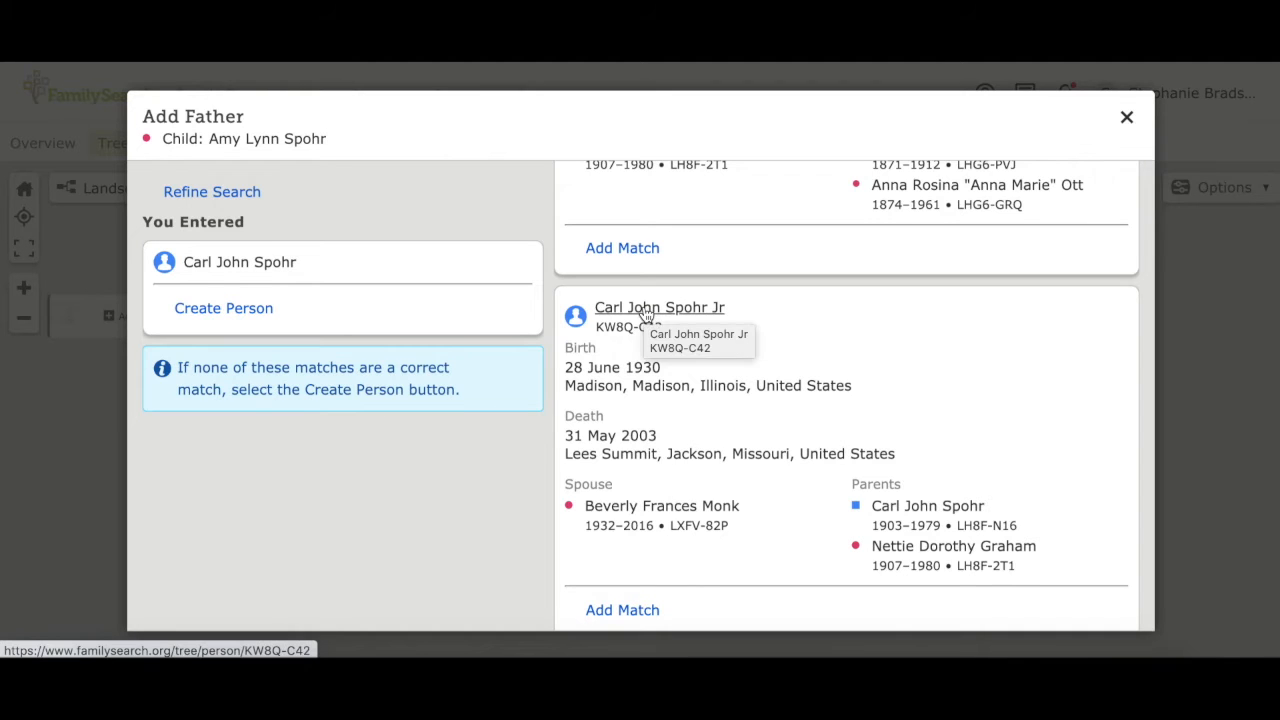
pyautogui.moveTo(645, 315)
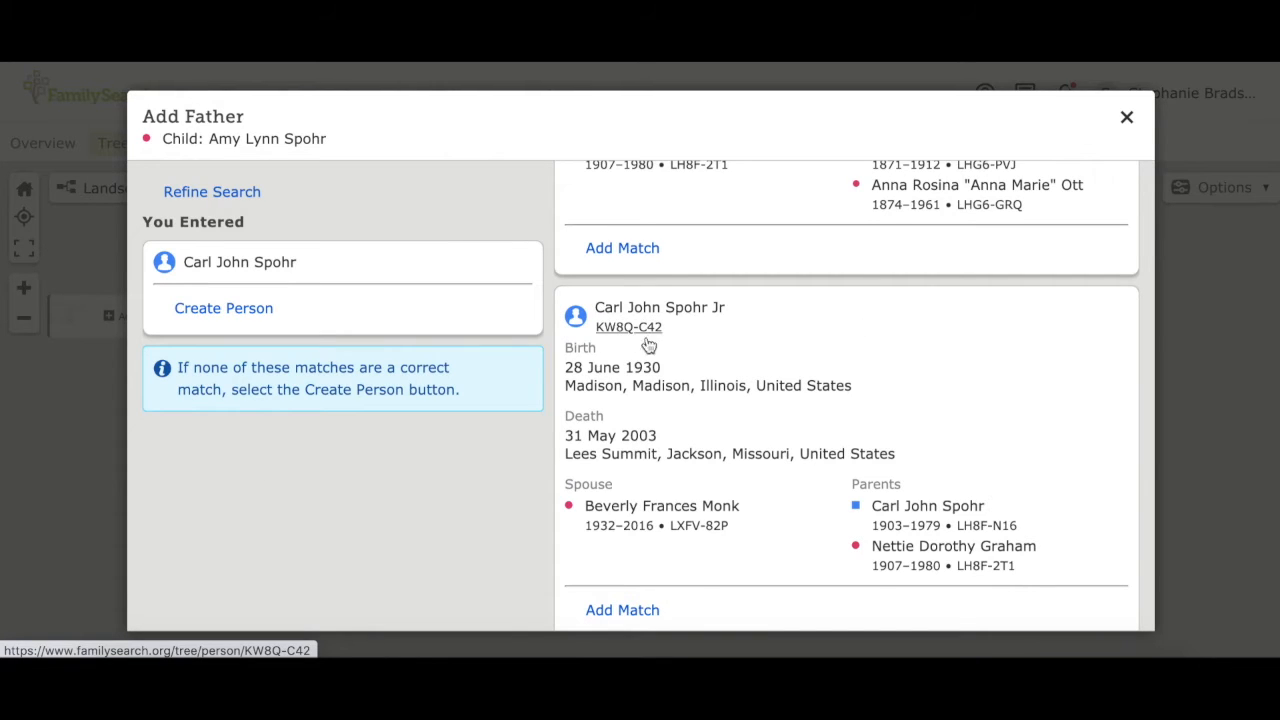
pyautogui.click(622, 610)
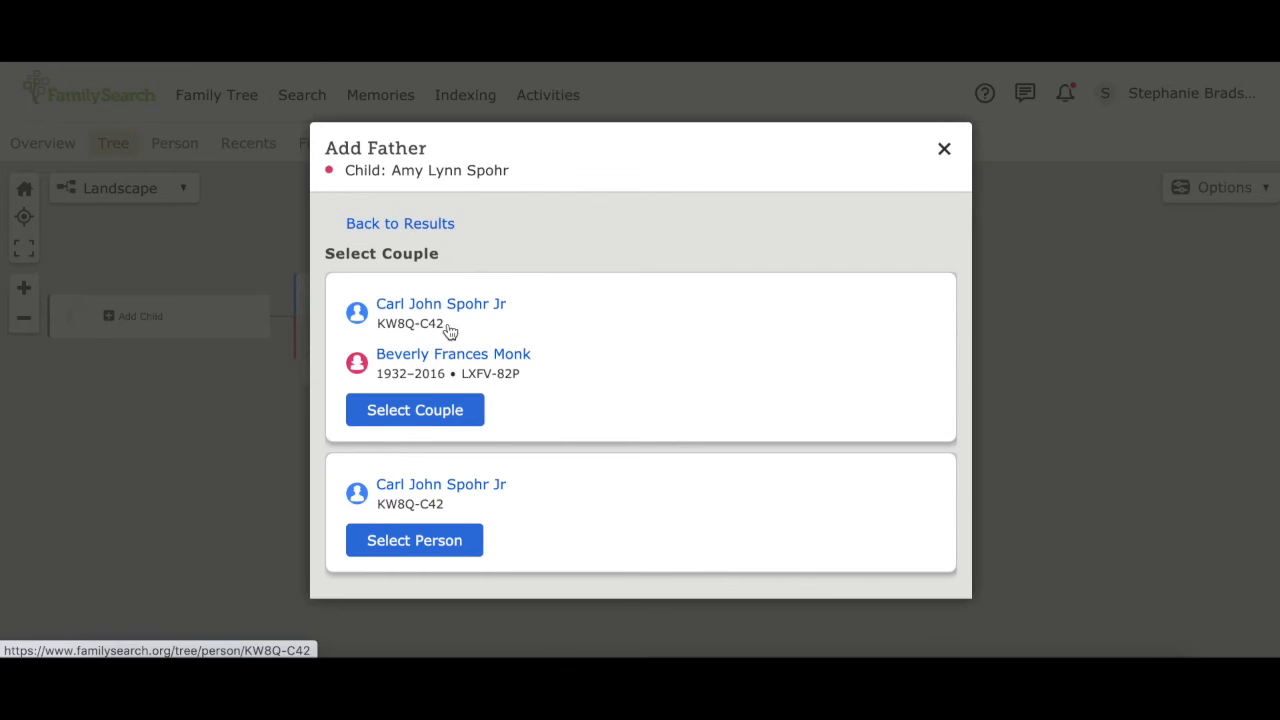
pyautogui.click(422, 412)
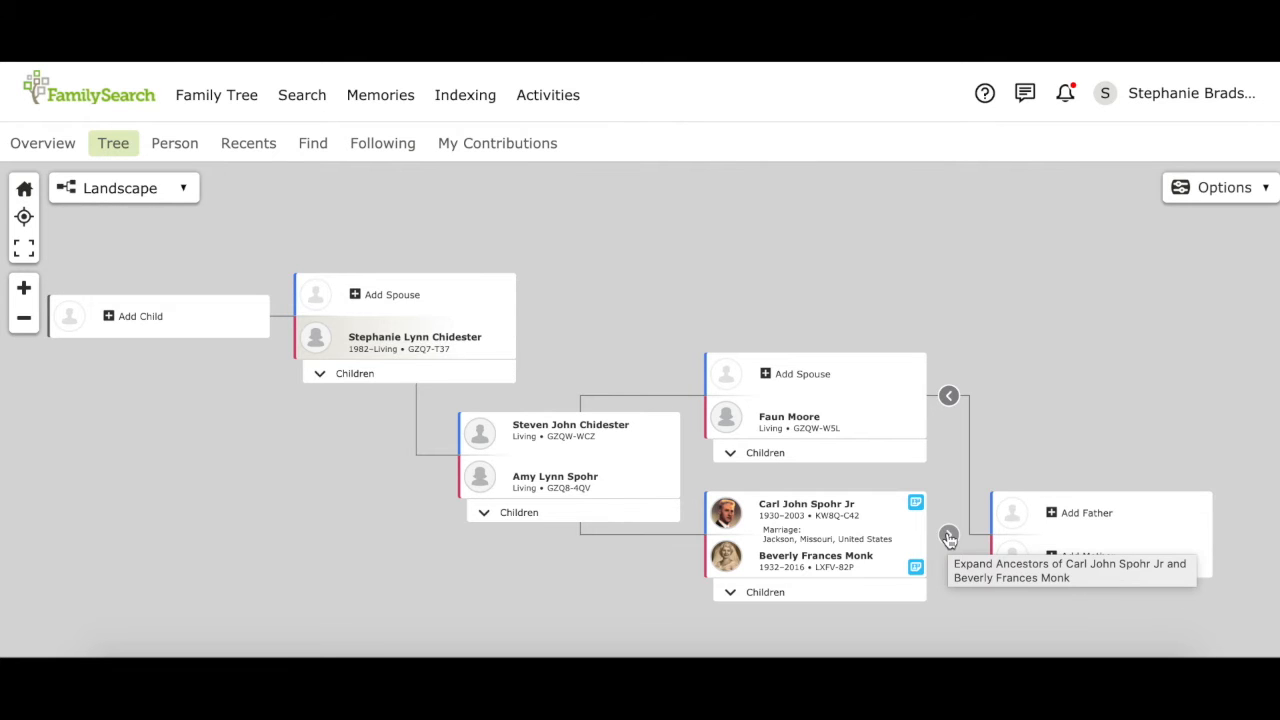
# Step: Expand earlier ancestor generations and reveal the paternal grandmother's empty parents slot
pyautogui.click(948, 537)
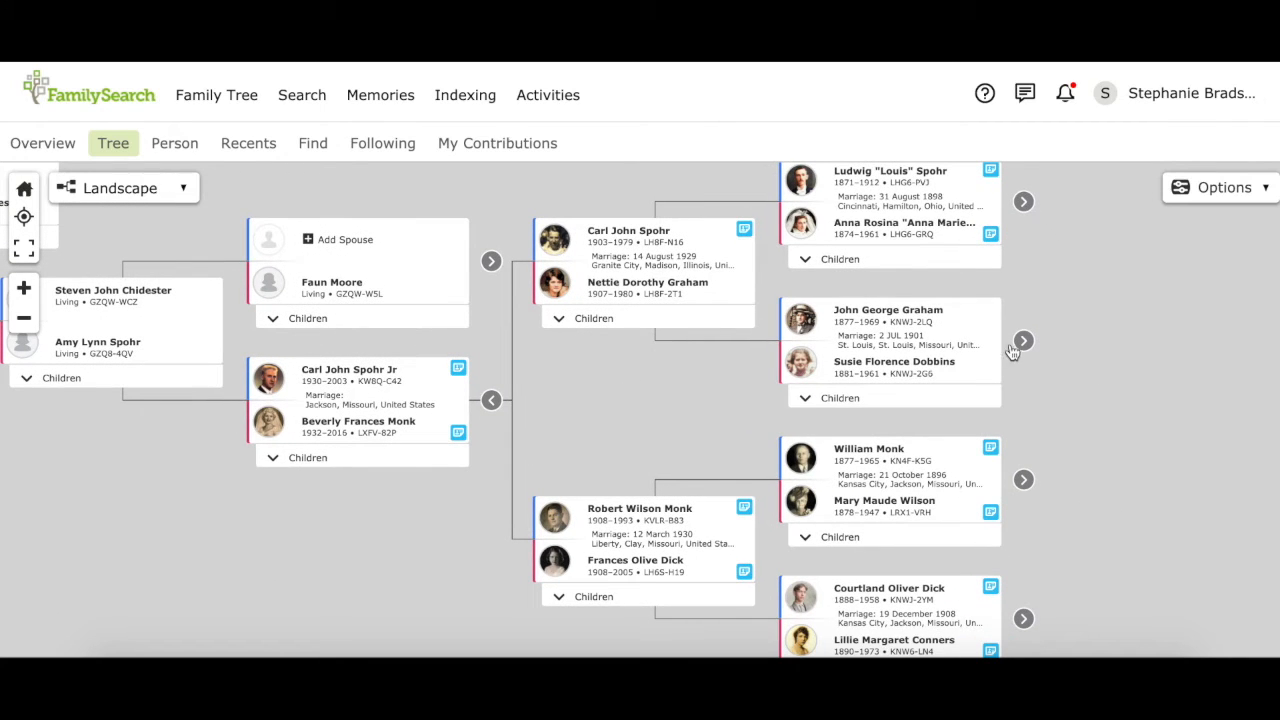
pyautogui.click(1022, 342)
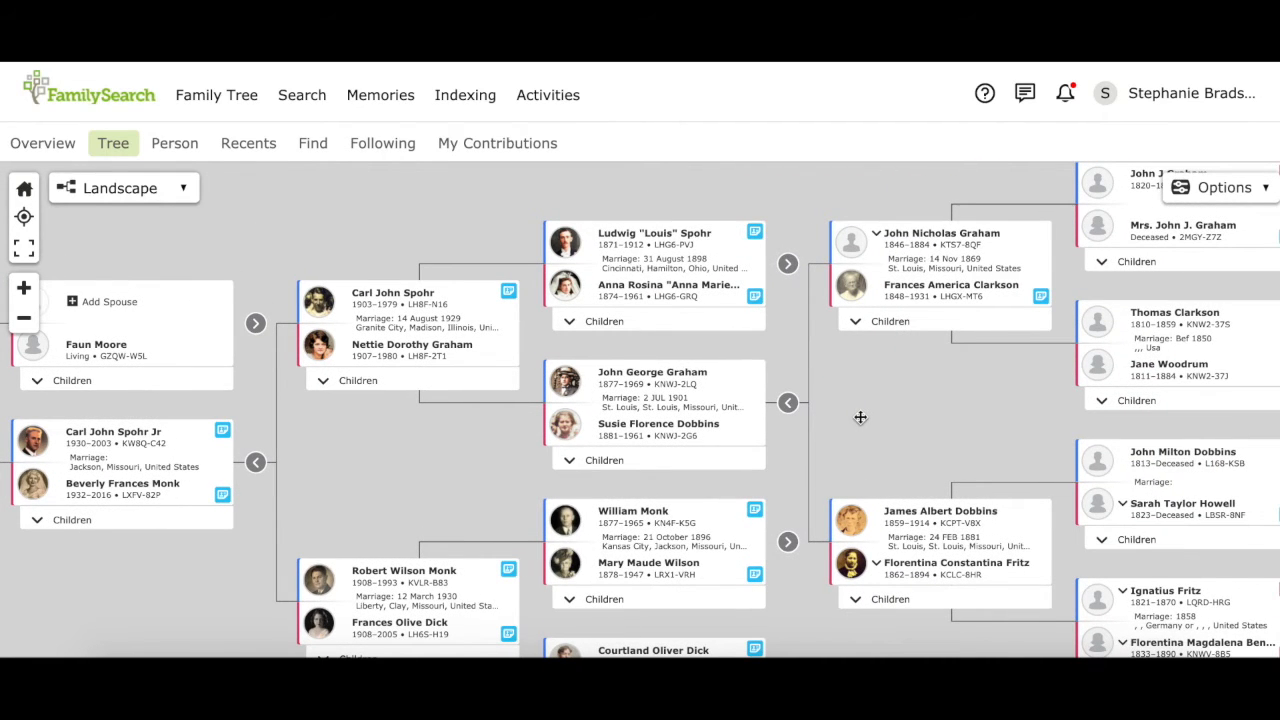
pyautogui.moveTo(860, 417); pyautogui.dragTo(1214, 394)
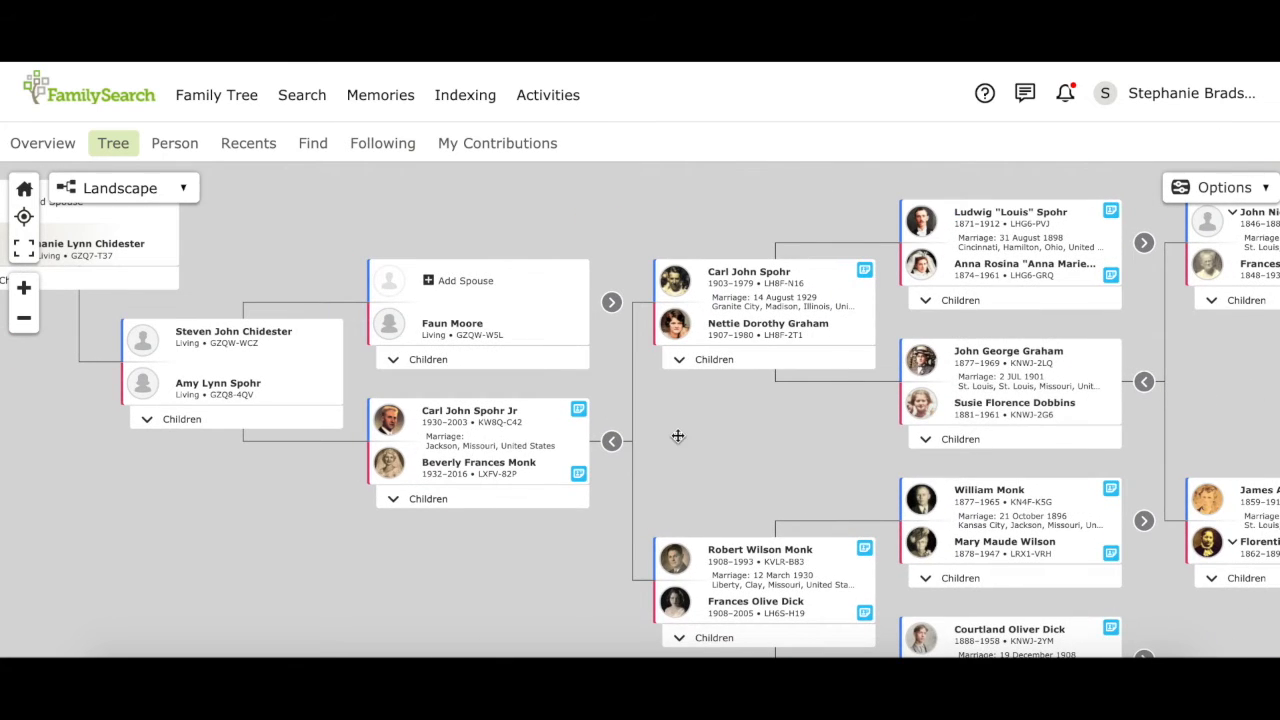
pyautogui.moveTo(677, 437); pyautogui.dragTo(963, 486)
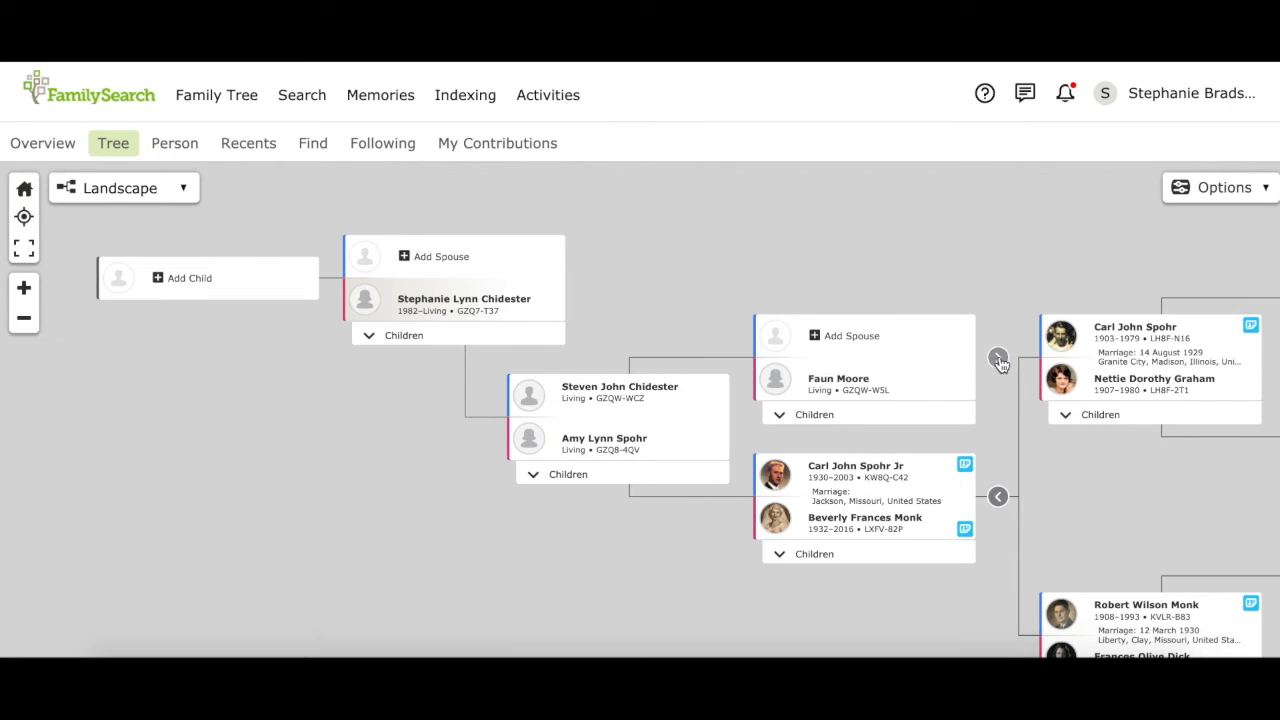
pyautogui.click(998, 360)
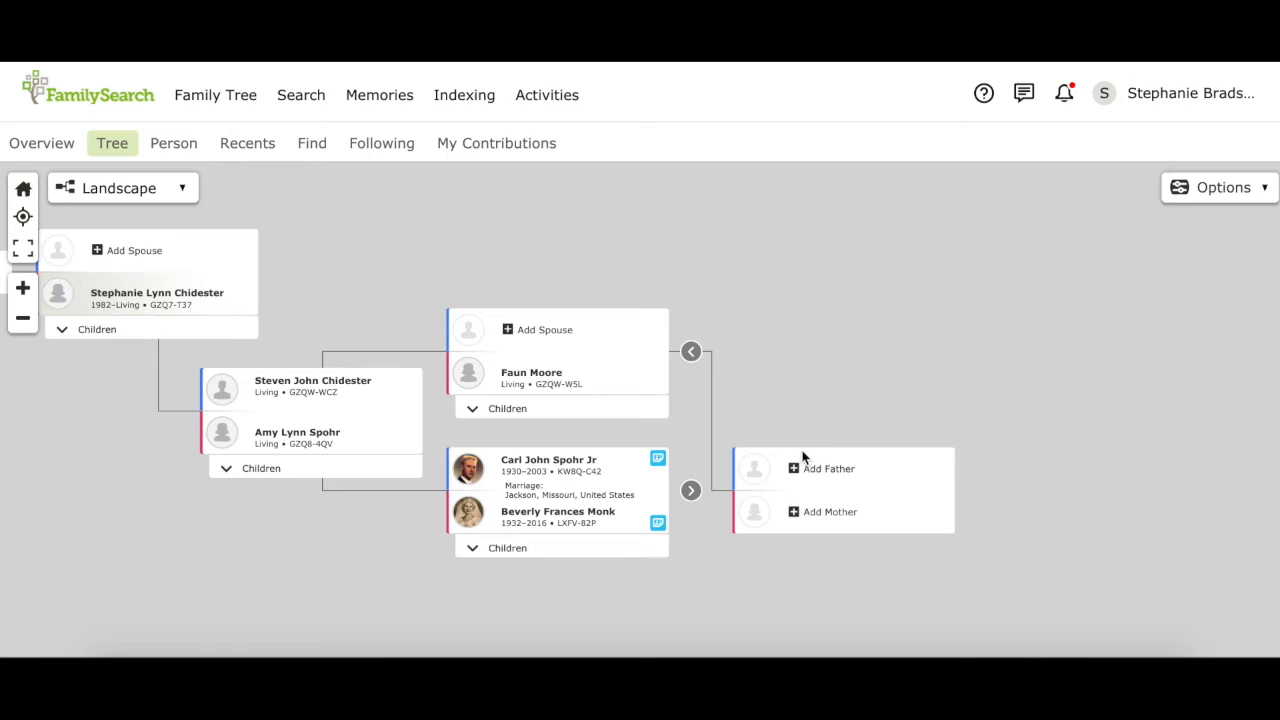
# Step: Start adding the paternal grandmother's father, entering his name as a deceased male
pyautogui.click(797, 475)
pyautogui.click(797, 475)
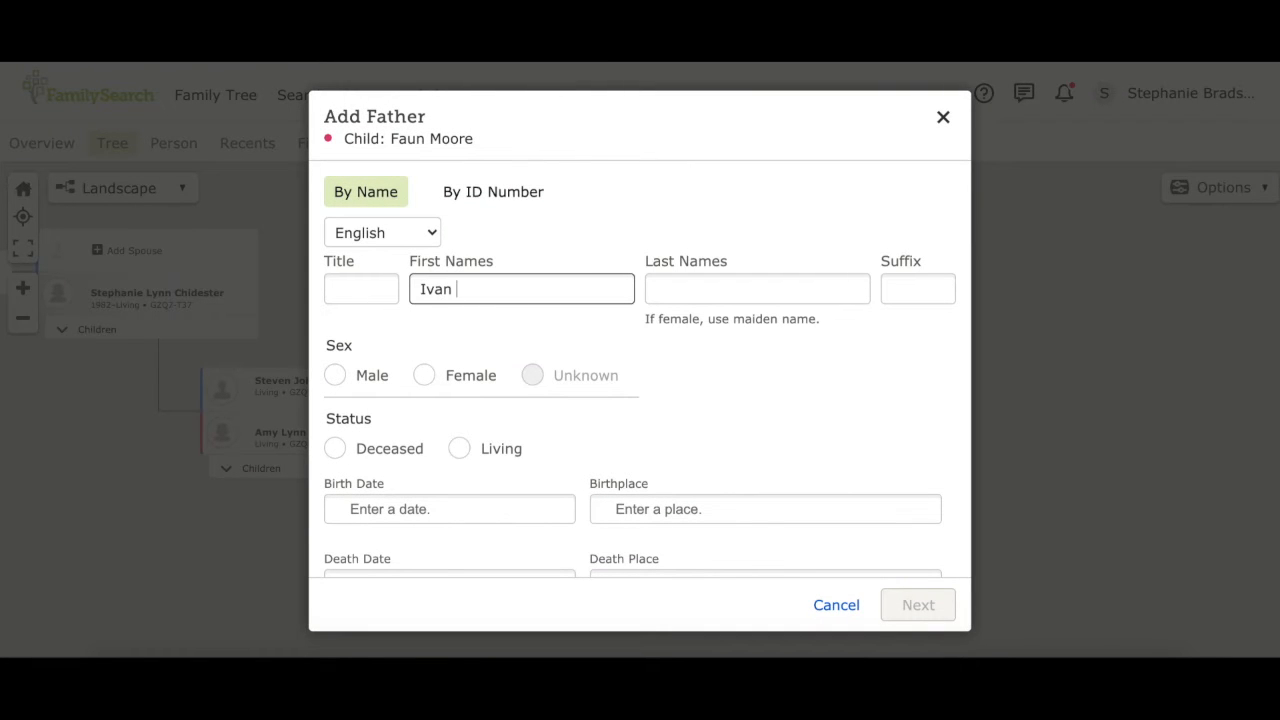
pyautogui.press('Tab')
pyautogui.write('Mo')
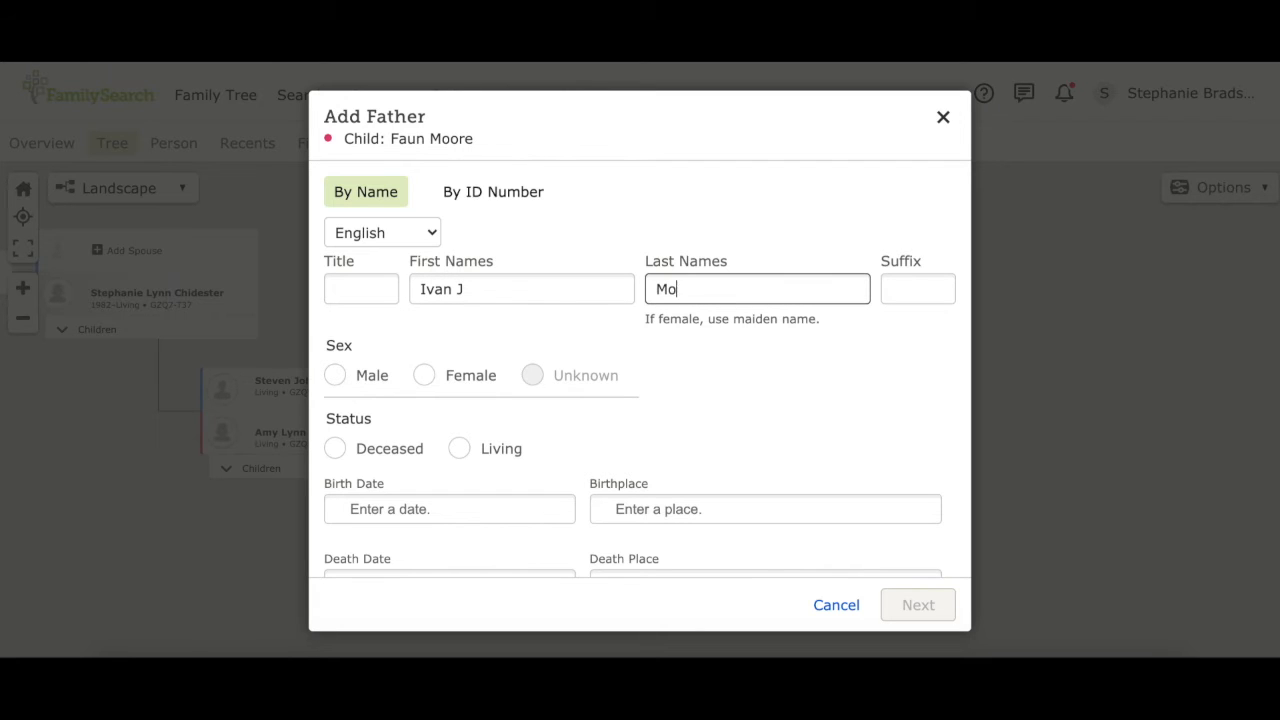
pyautogui.click(334, 376)
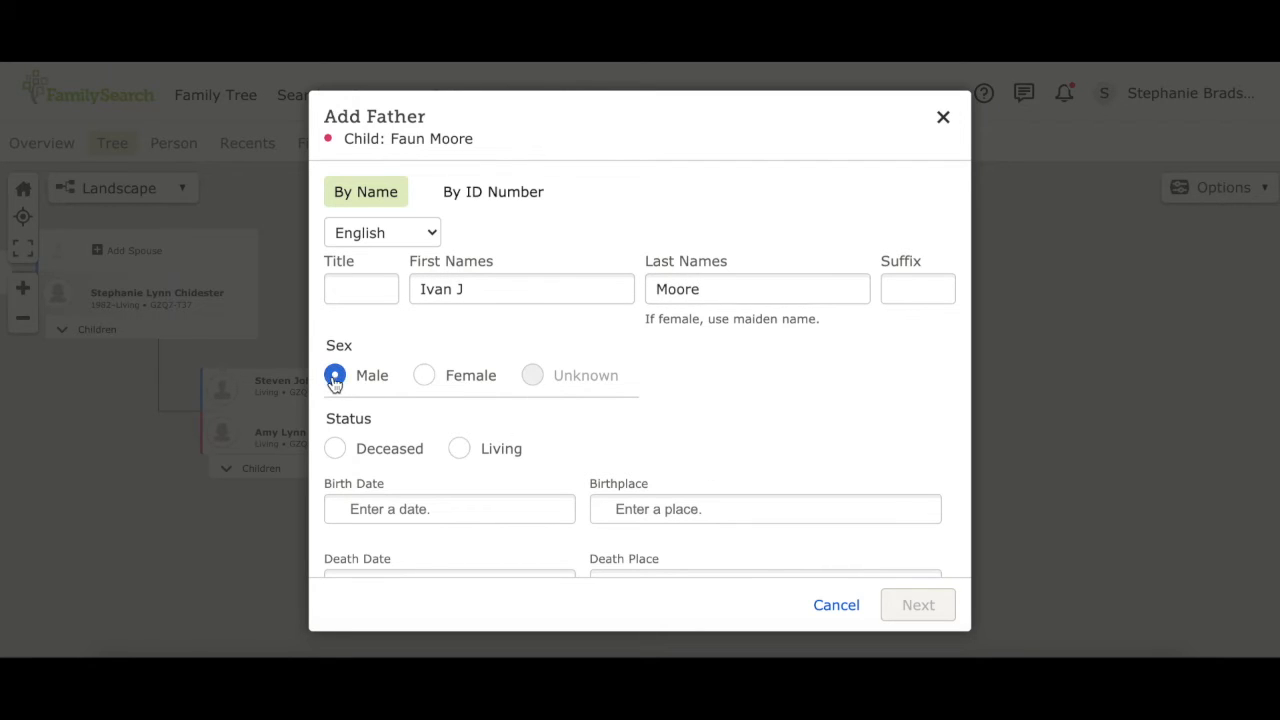
pyautogui.click(336, 450)
pyautogui.scroll(-3, 622, 415)
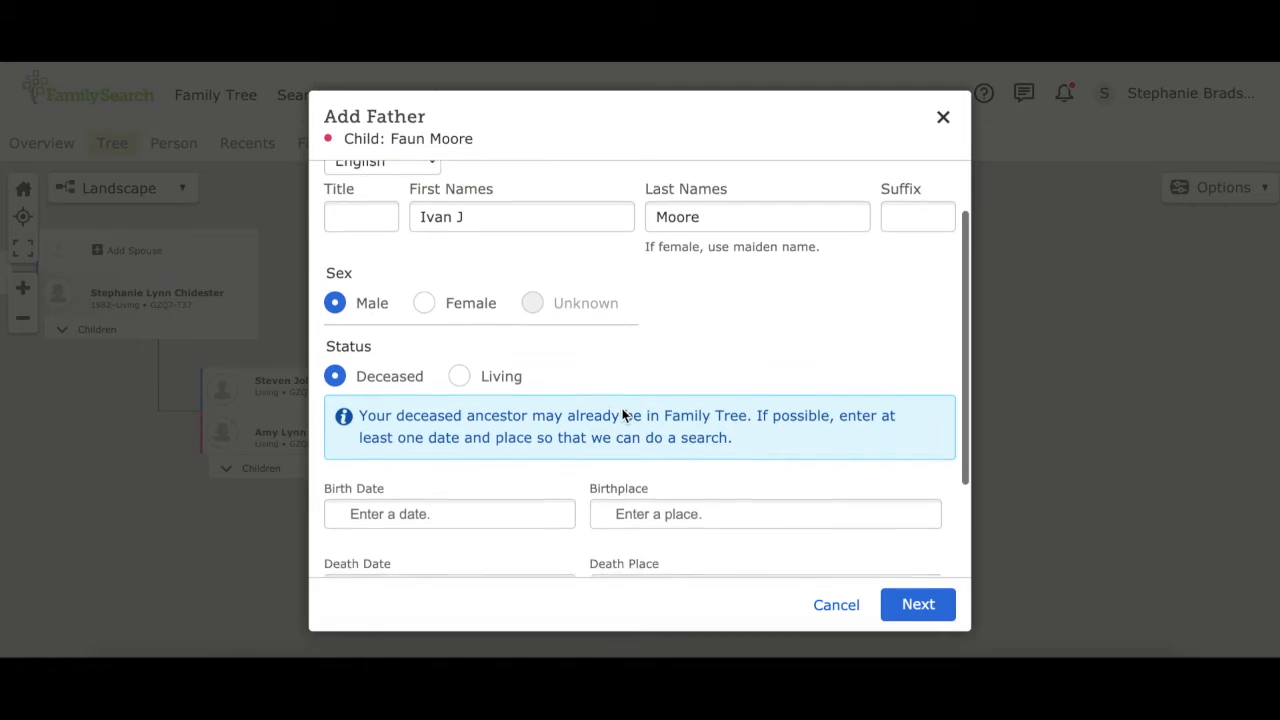
pyautogui.scroll(3, 622, 415)
pyautogui.scroll(-4, 622, 415)
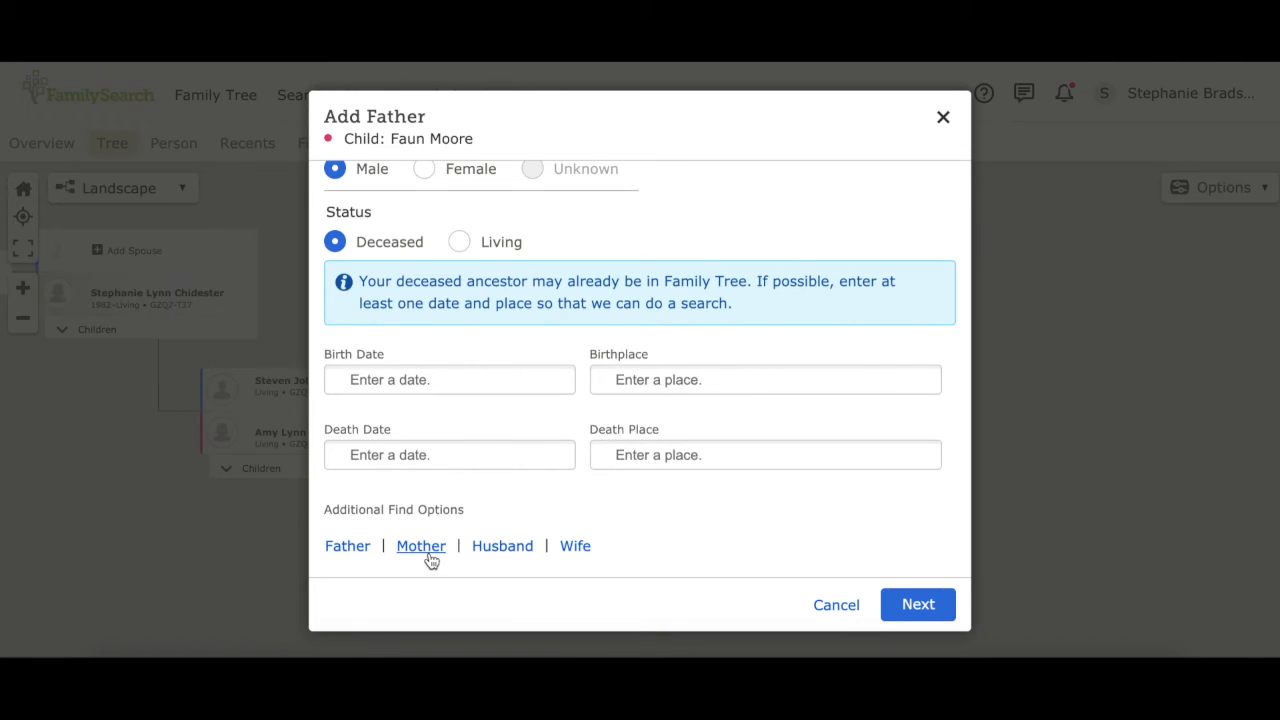
# Step: Add his wife's name, search Family Tree, and choose the 1911–1971 match
pyautogui.click(575, 549)
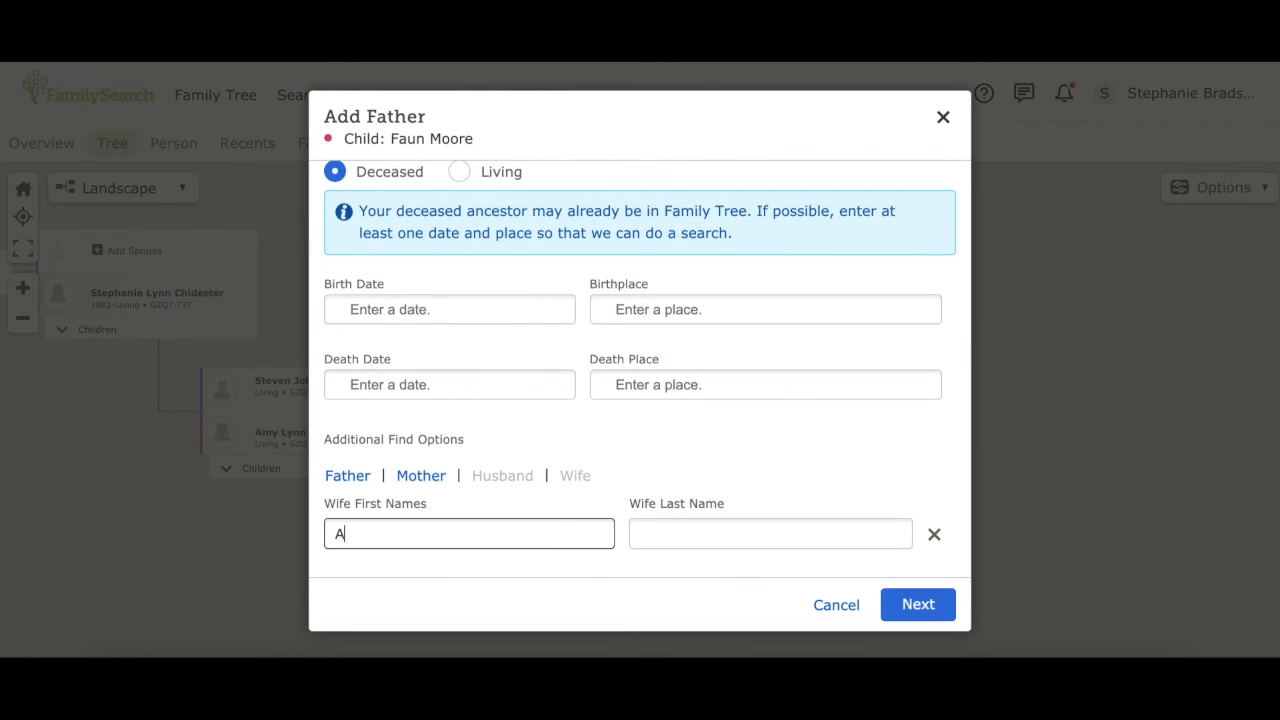
pyautogui.click(731, 537)
pyautogui.write('Taylor')
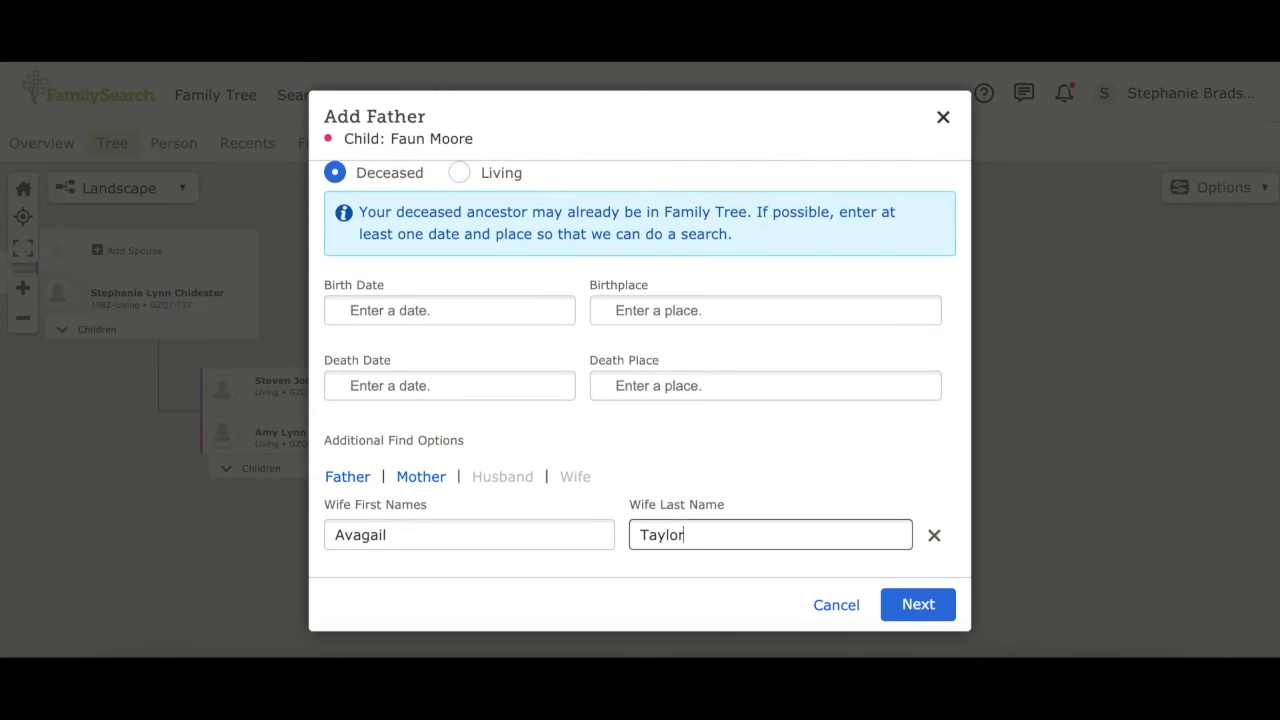
pyautogui.click(915, 606)
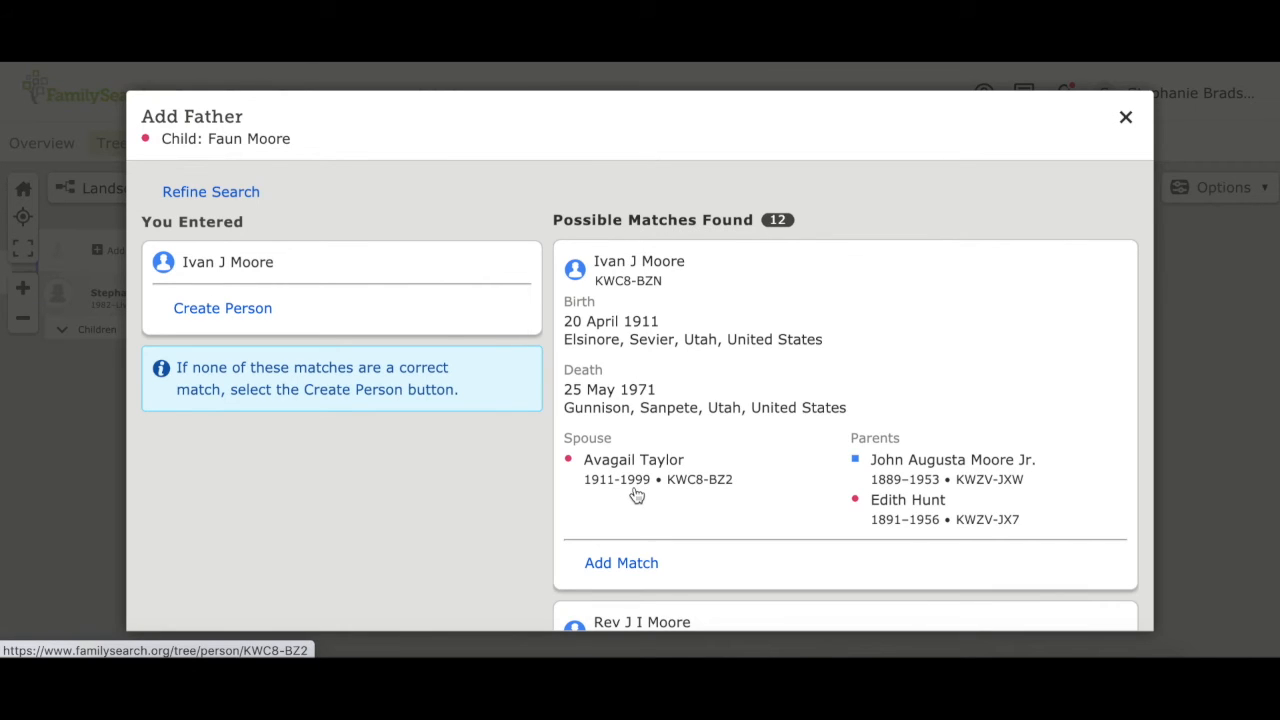
pyautogui.click(626, 563)
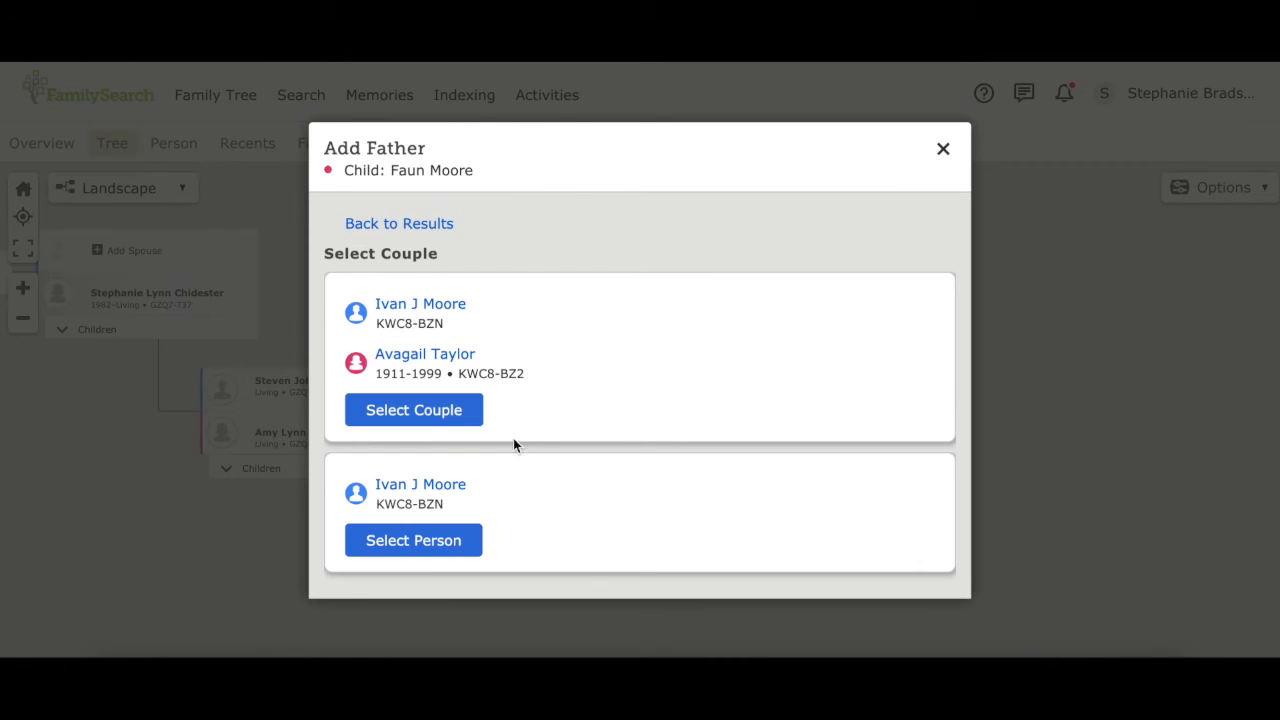
# Step: Link the matched couple as the grandmother's parents and expand another ancestor's line
pyautogui.click(430, 413)
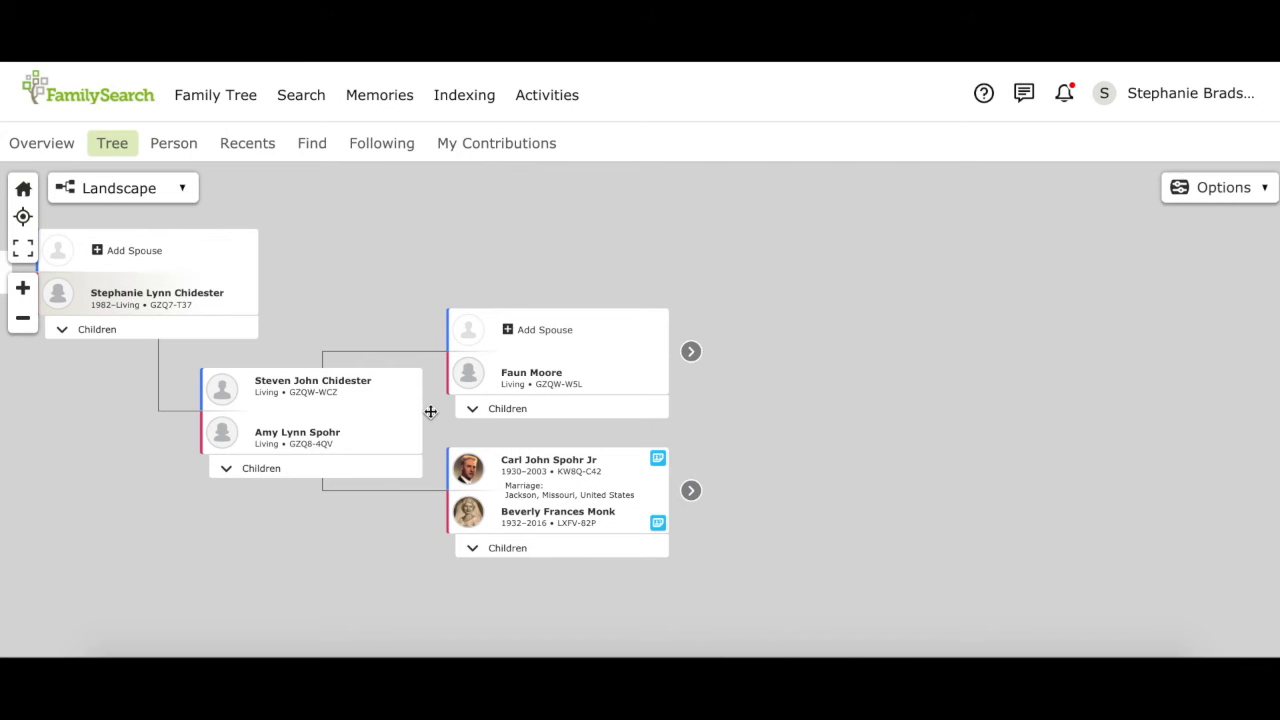
pyautogui.moveTo(797, 383); pyautogui.dragTo(670, 309)
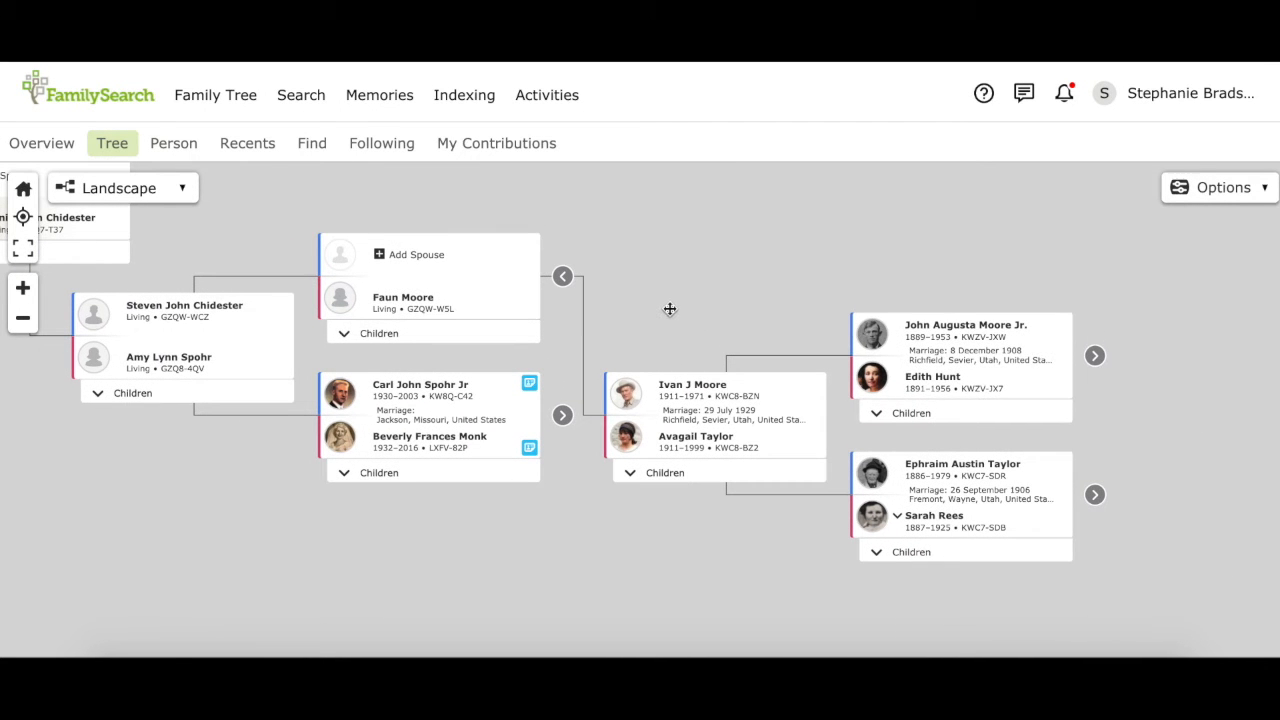
pyautogui.click(1097, 358)
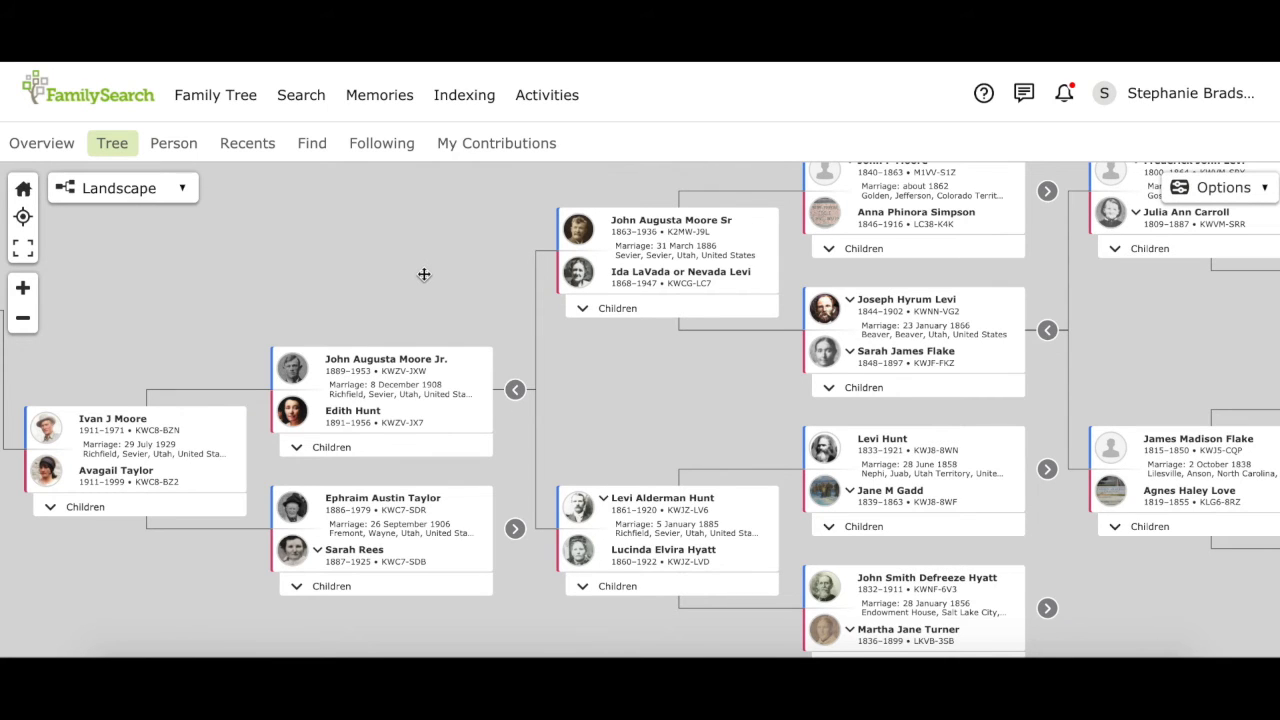
pyautogui.moveTo(424, 274); pyautogui.dragTo(633, 264)
pyautogui.rightClick(903, 224)
pyautogui.click(985, 240)
pyautogui.moveTo(200, 247); pyautogui.dragTo(663, 286)
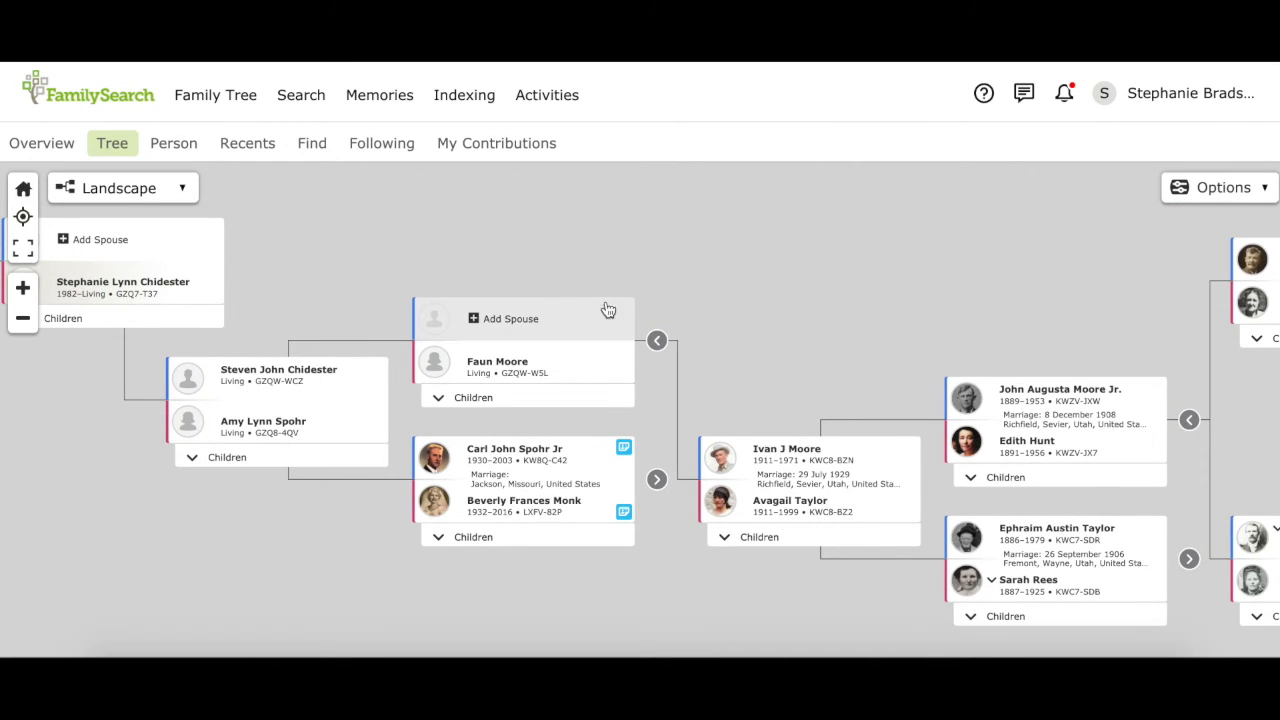
# Step: Enter the grandmother's husband as a deceased male and search for existing matches
pyautogui.click(474, 320)
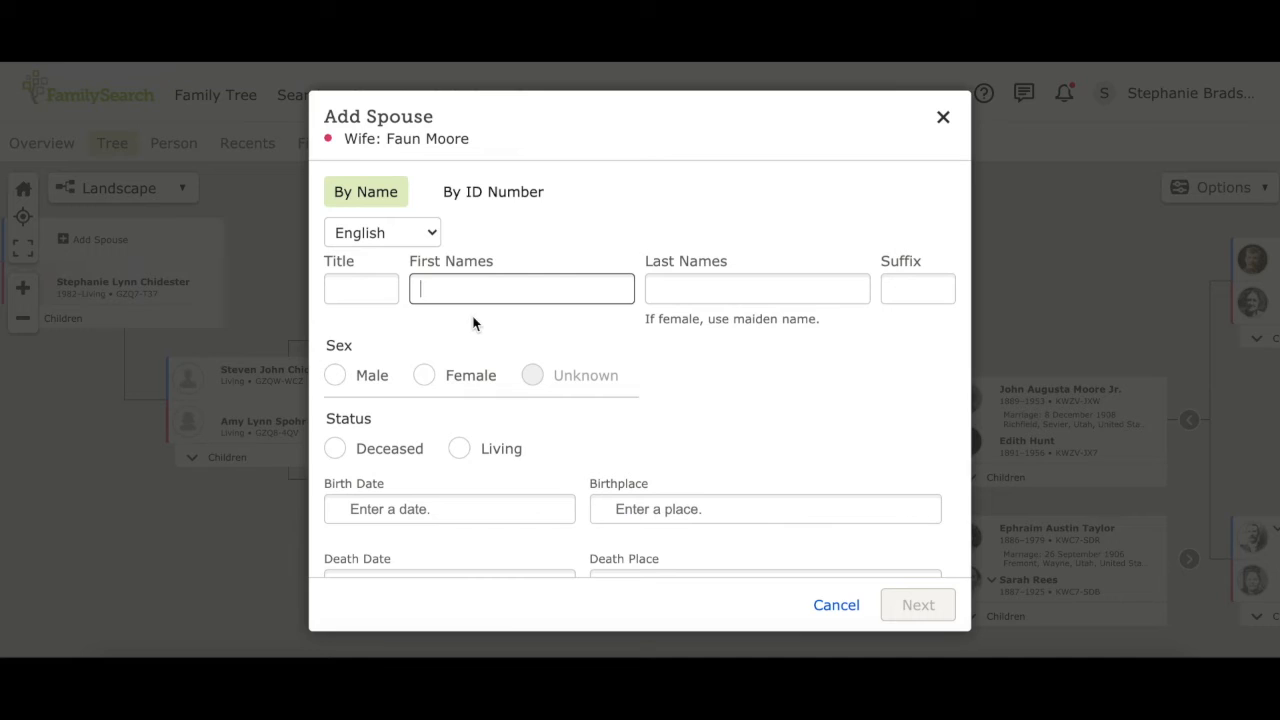
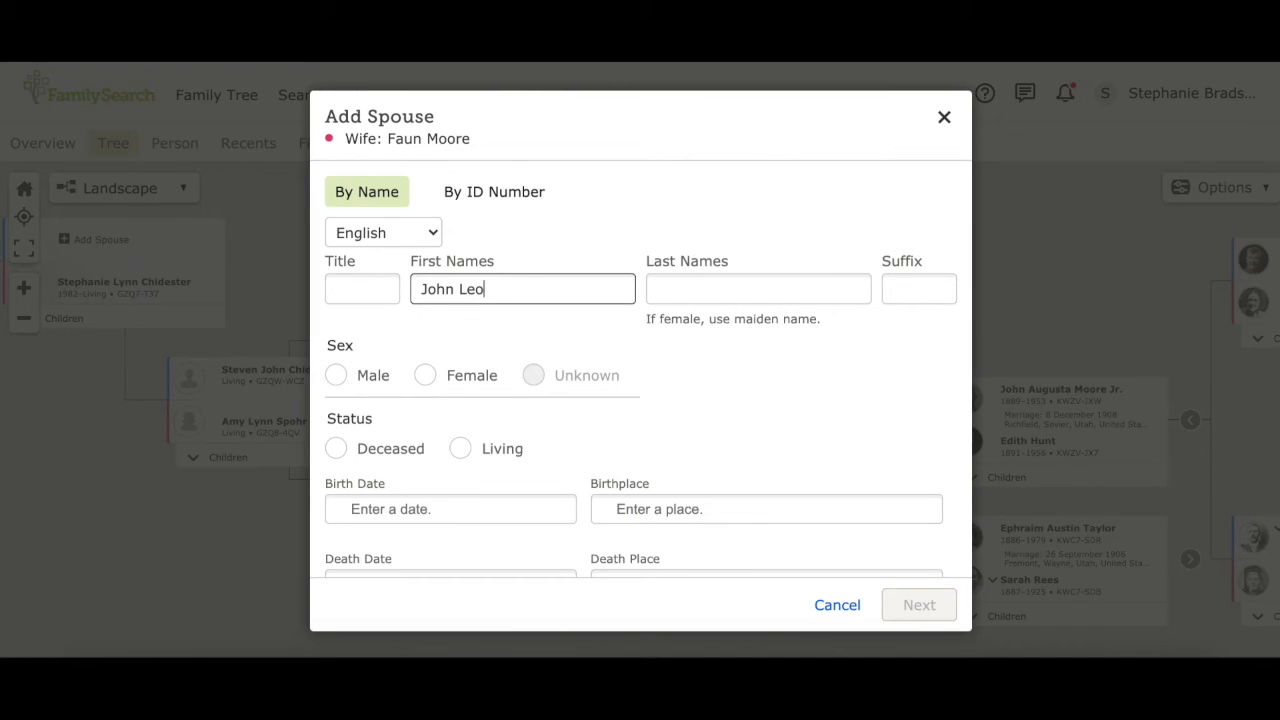
pyautogui.press('Tab')
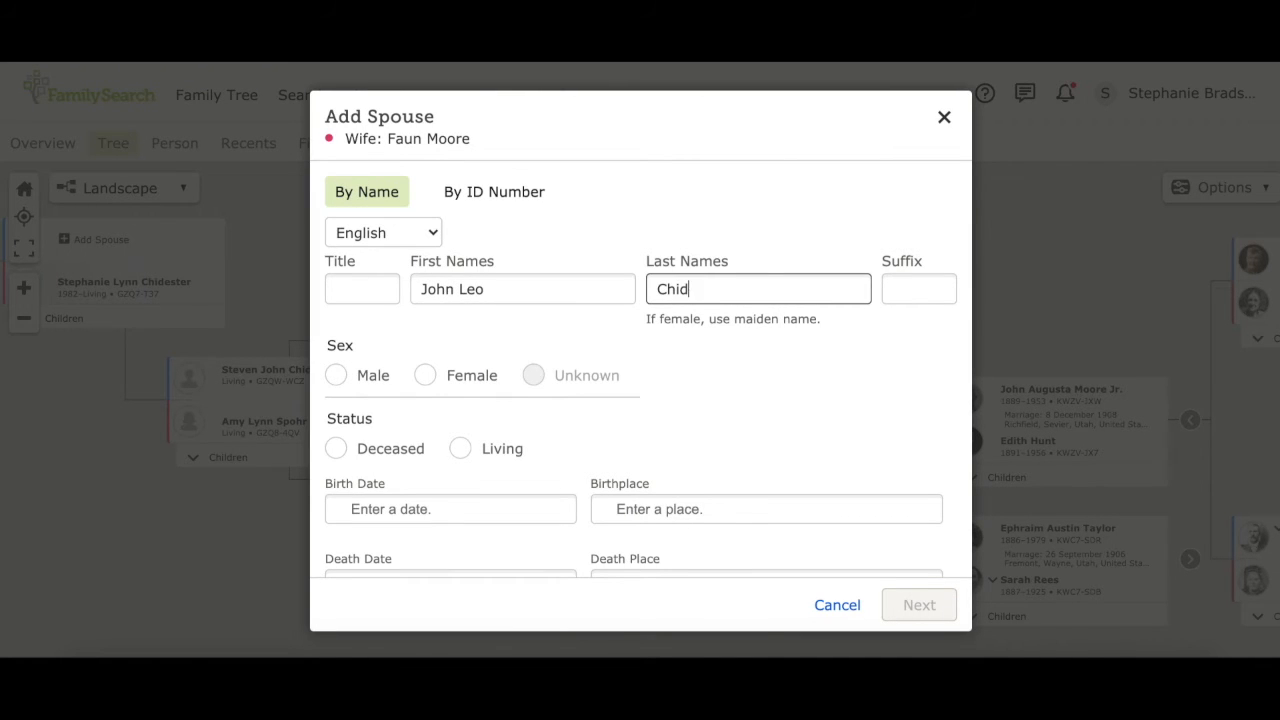
pyautogui.click(335, 376)
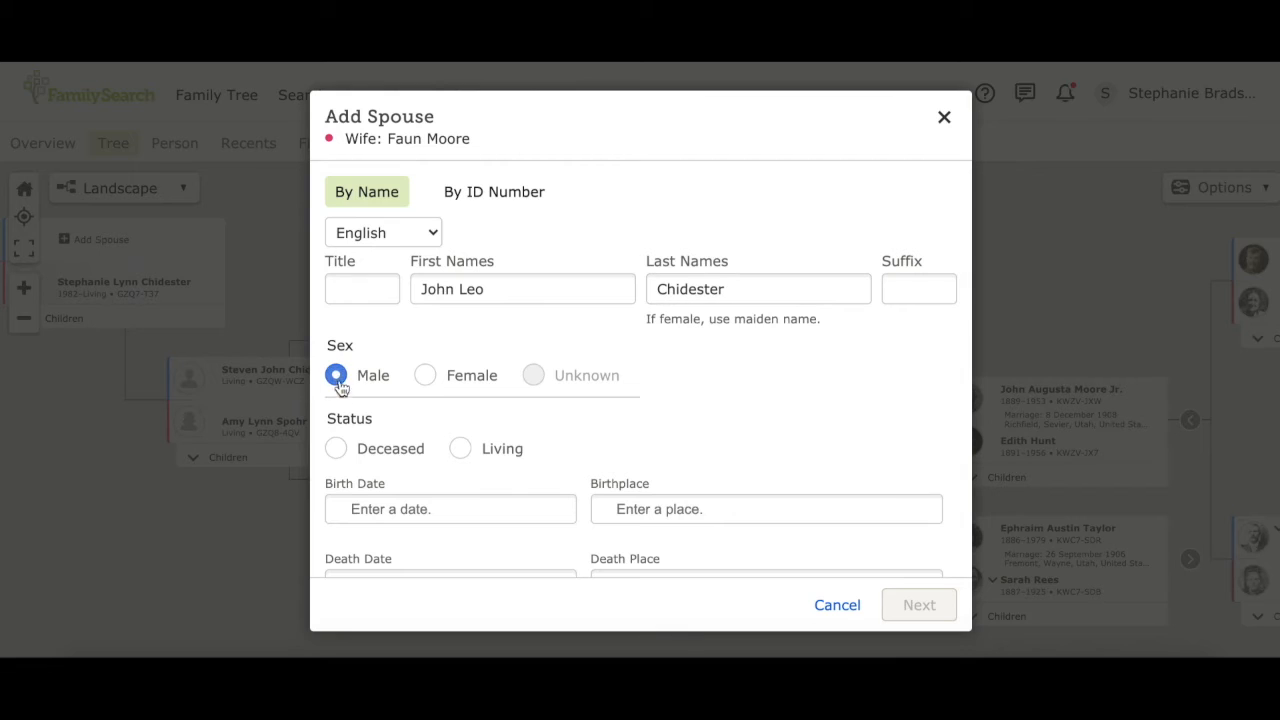
pyautogui.click(337, 452)
pyautogui.scroll(-2, 698, 398)
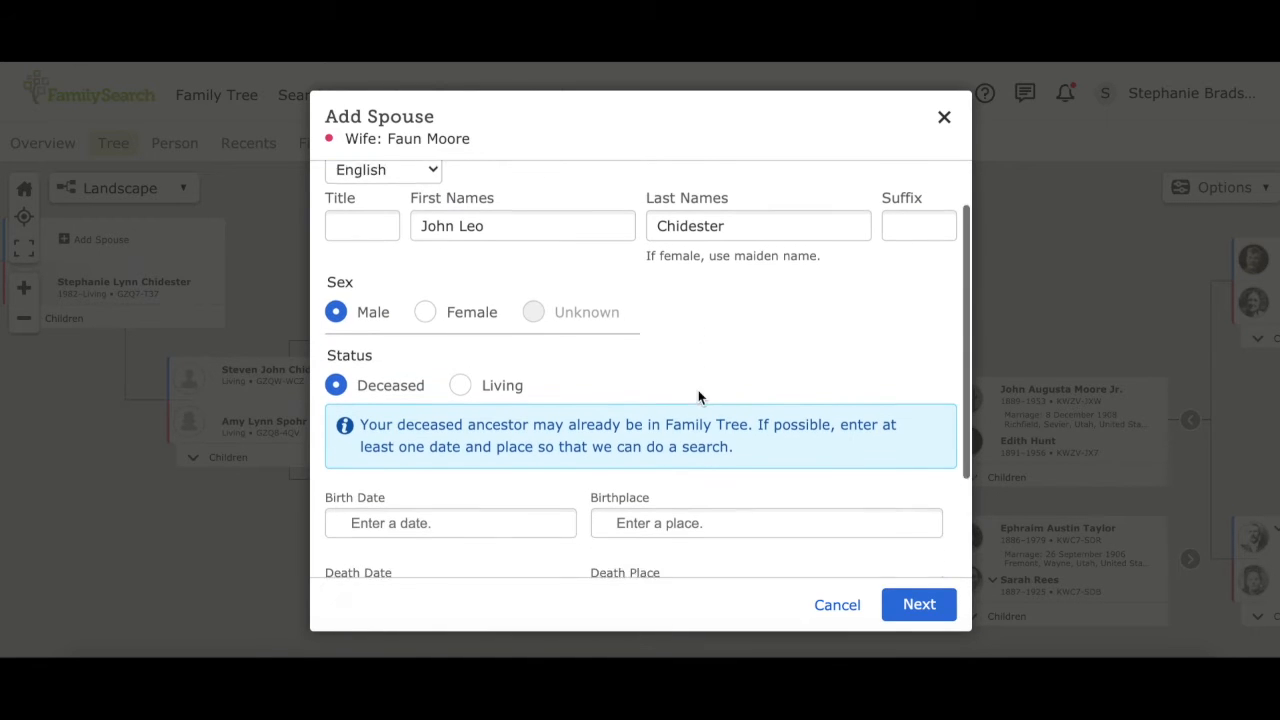
pyautogui.click(919, 605)
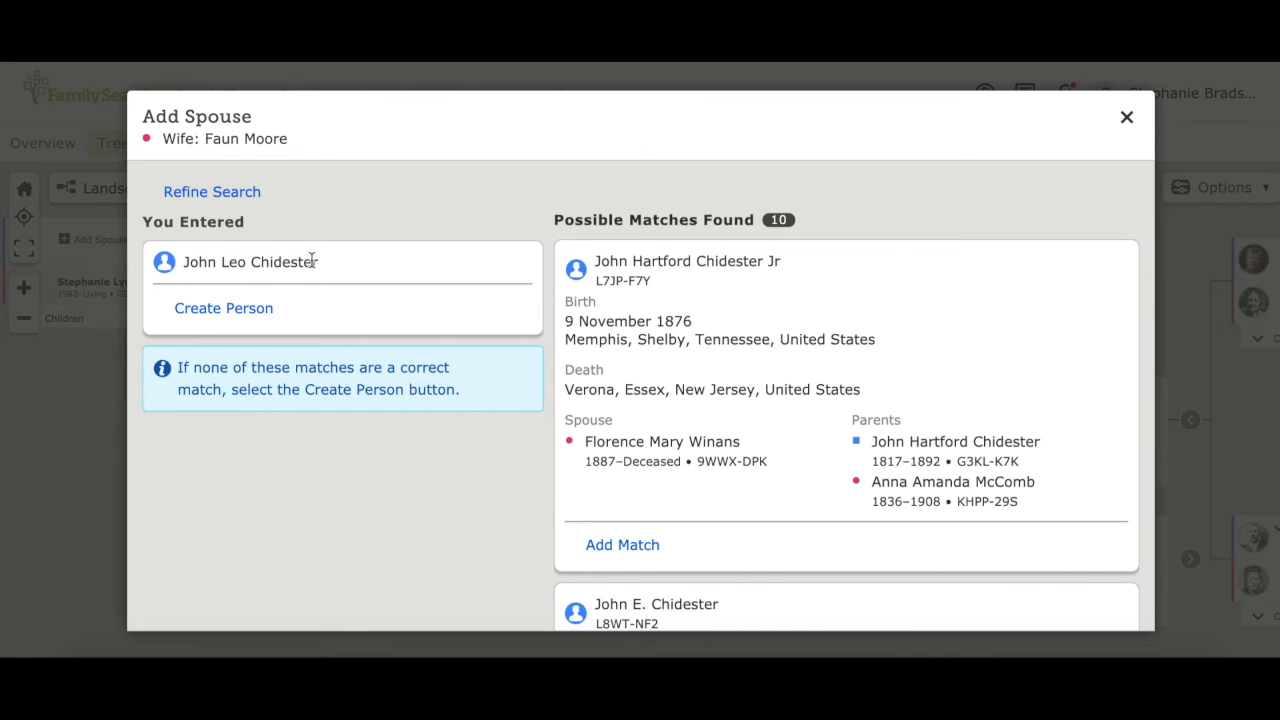
# Step: Review the 10 possible matches, none clearly the right person
pyautogui.scroll(-3, 718, 279)
pyautogui.scroll(-2, 718, 279)
pyautogui.scroll(-1, 727, 323)
pyautogui.scroll(-2, 727, 323)
pyautogui.scroll(-1, 700, 282)
pyautogui.scroll(-6, 700, 283)
pyautogui.scroll(-4, 700, 283)
pyautogui.scroll(-6, 700, 277)
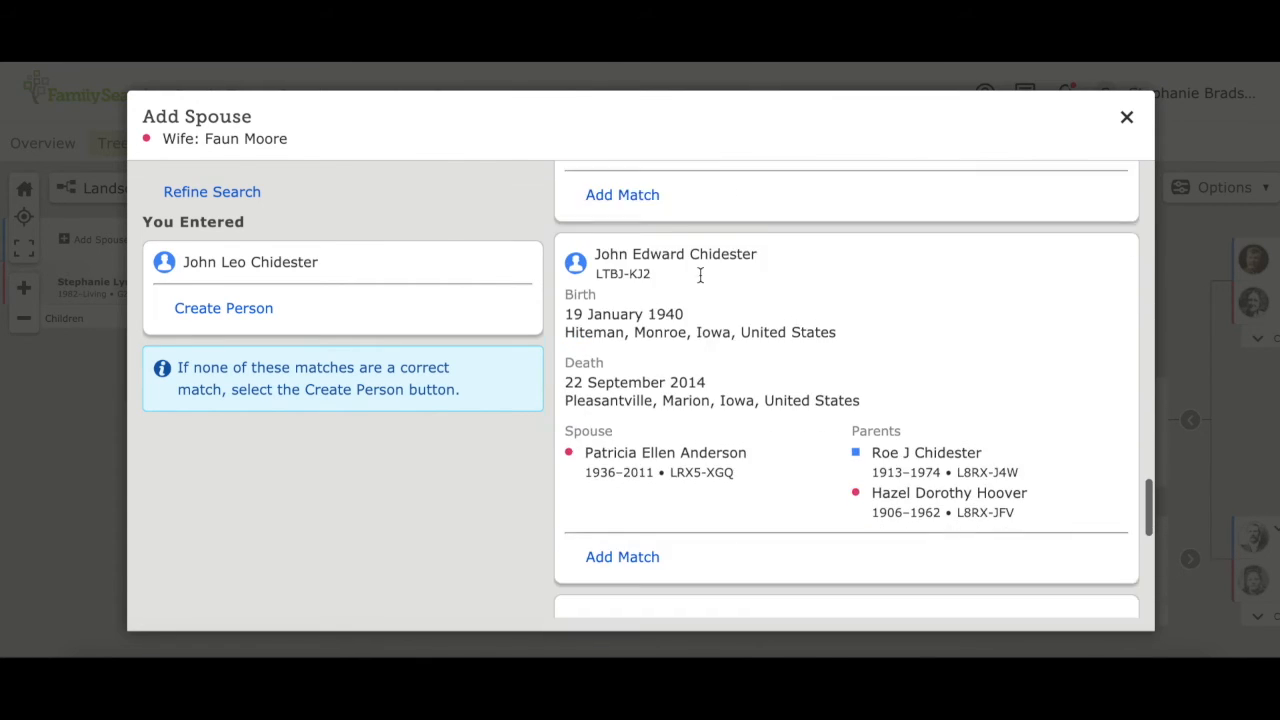
pyautogui.scroll(-6, 700, 280)
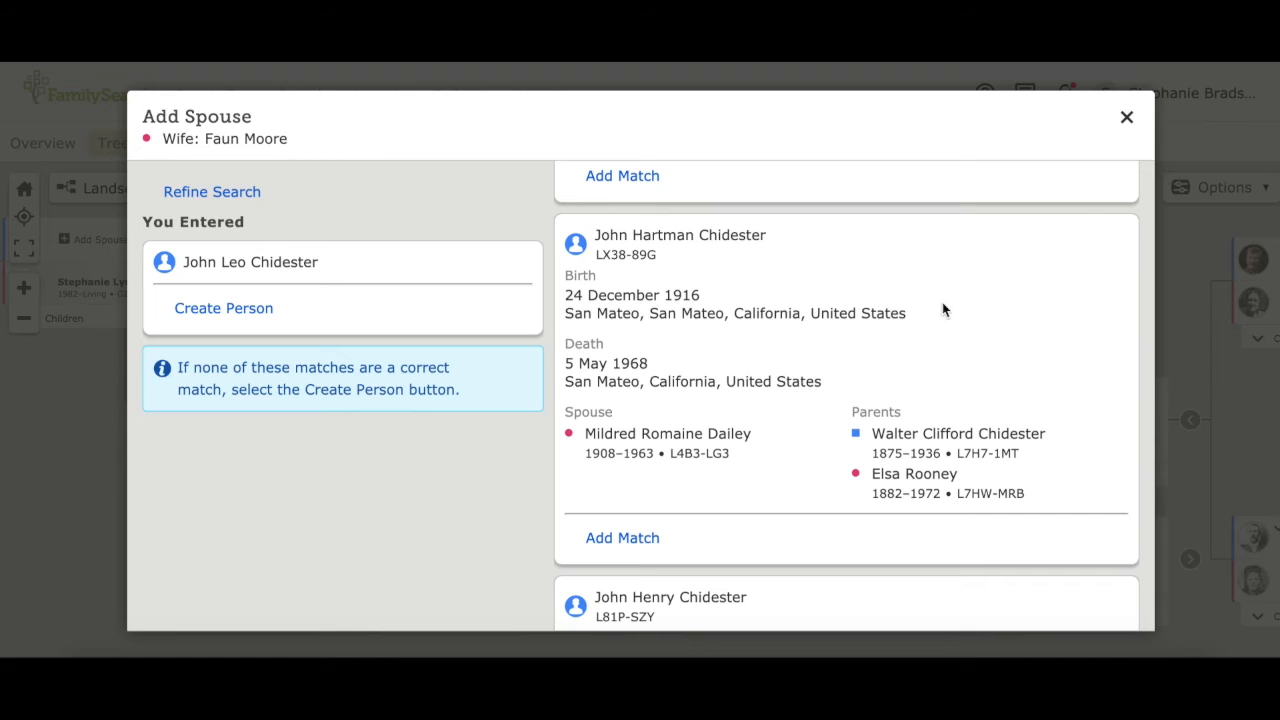
# Step: Discard the first results and re-enter the husband as a deceased male
pyautogui.click(1127, 120)
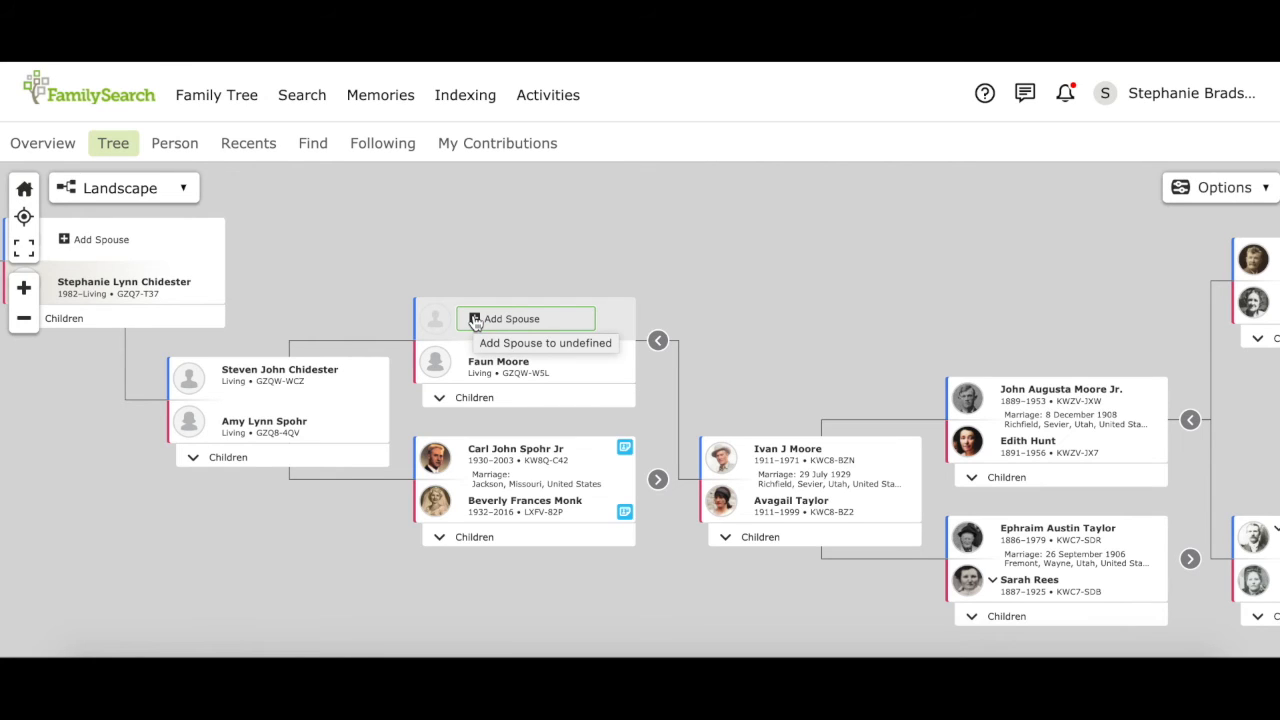
pyautogui.click(475, 319)
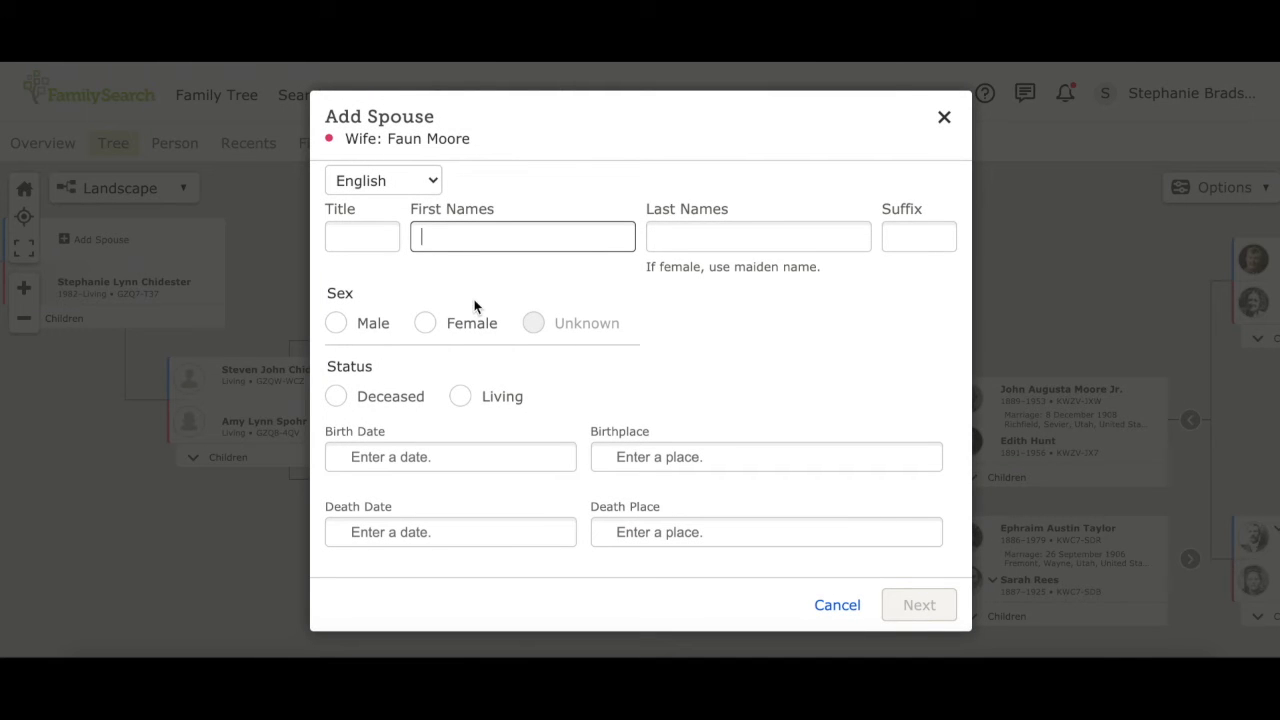
pyautogui.press('Tab')
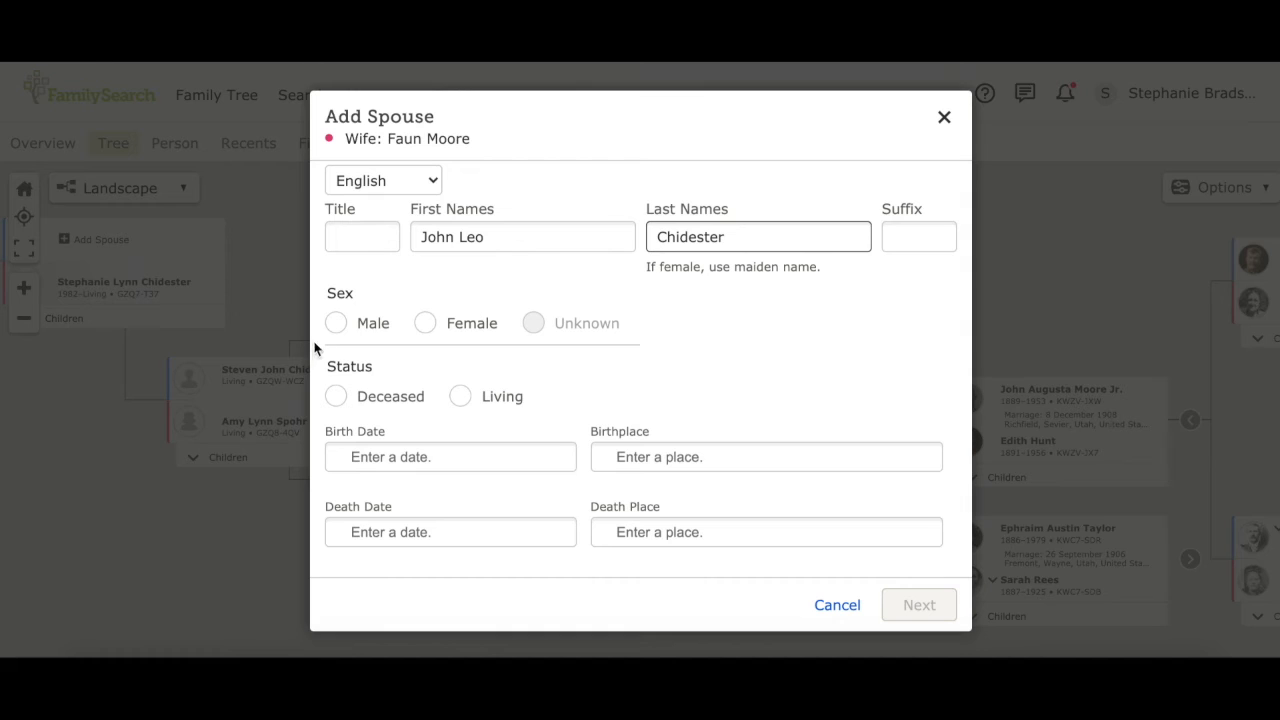
pyautogui.click(336, 323)
pyautogui.click(336, 398)
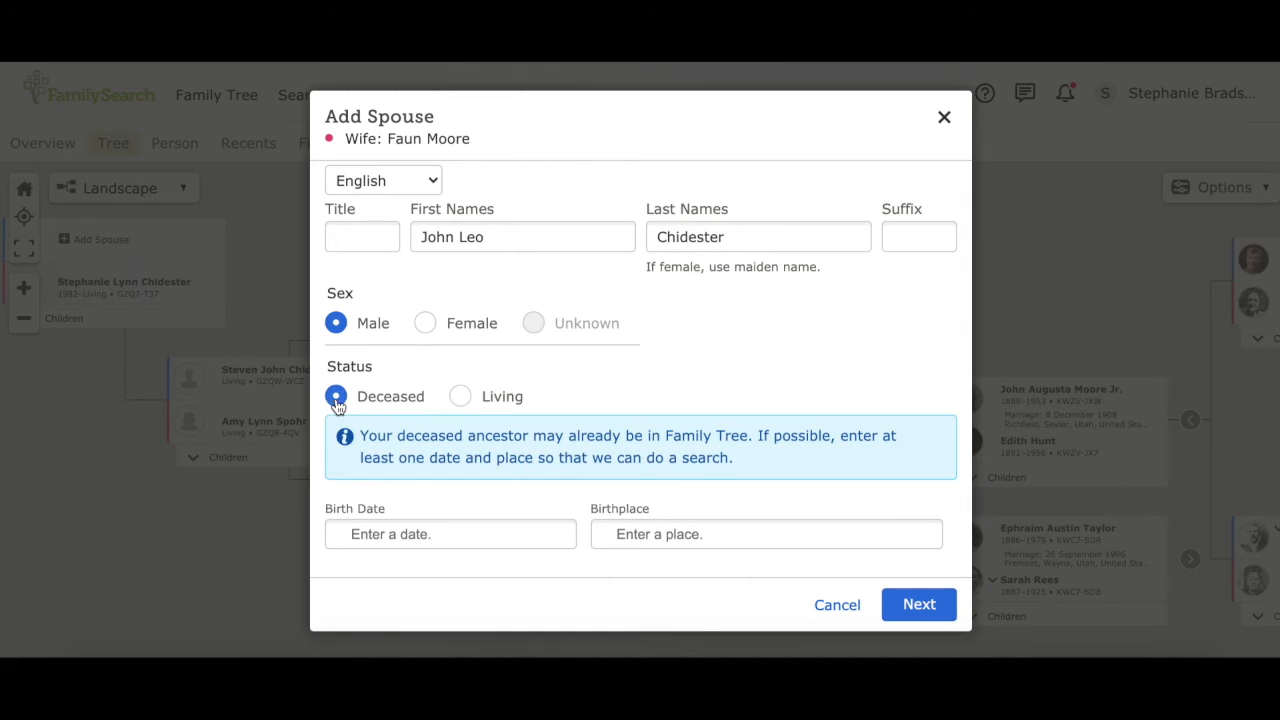
pyautogui.scroll(-2, 445, 497)
# Step: Add birth year 1932 and birthplace Utah, United States, then search for matches
pyautogui.click(402, 385)
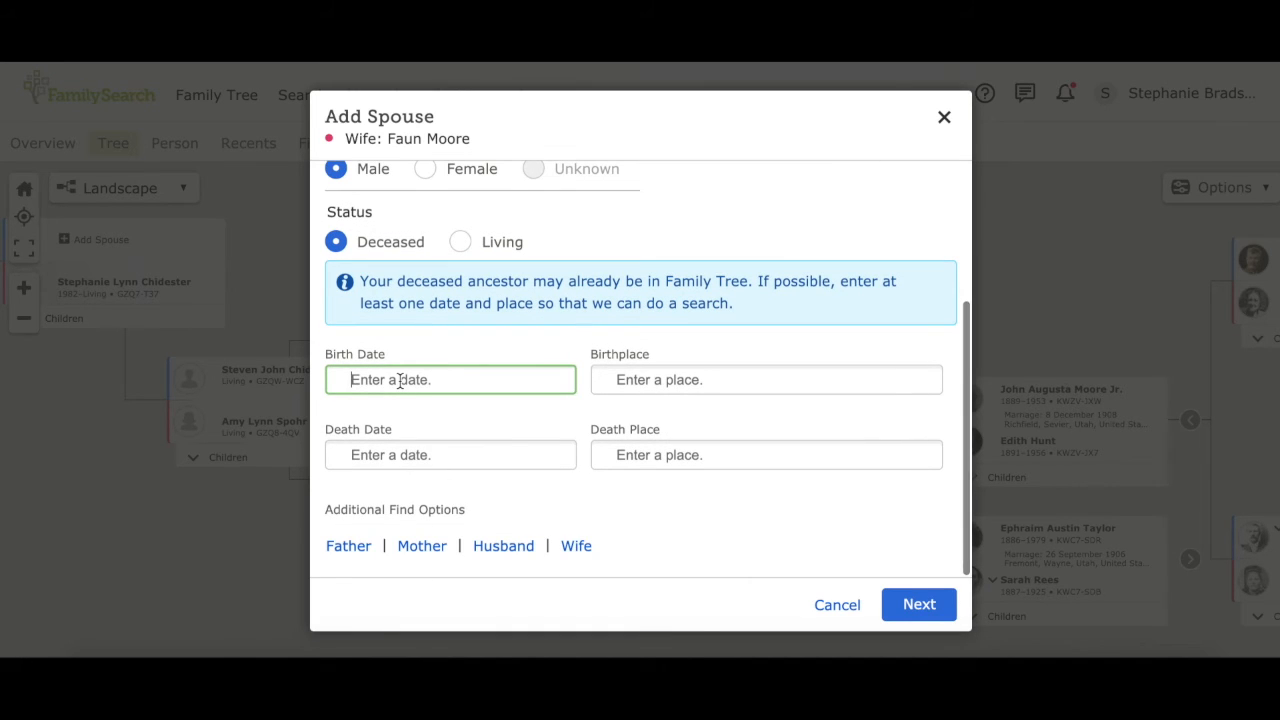
pyautogui.write('1932')
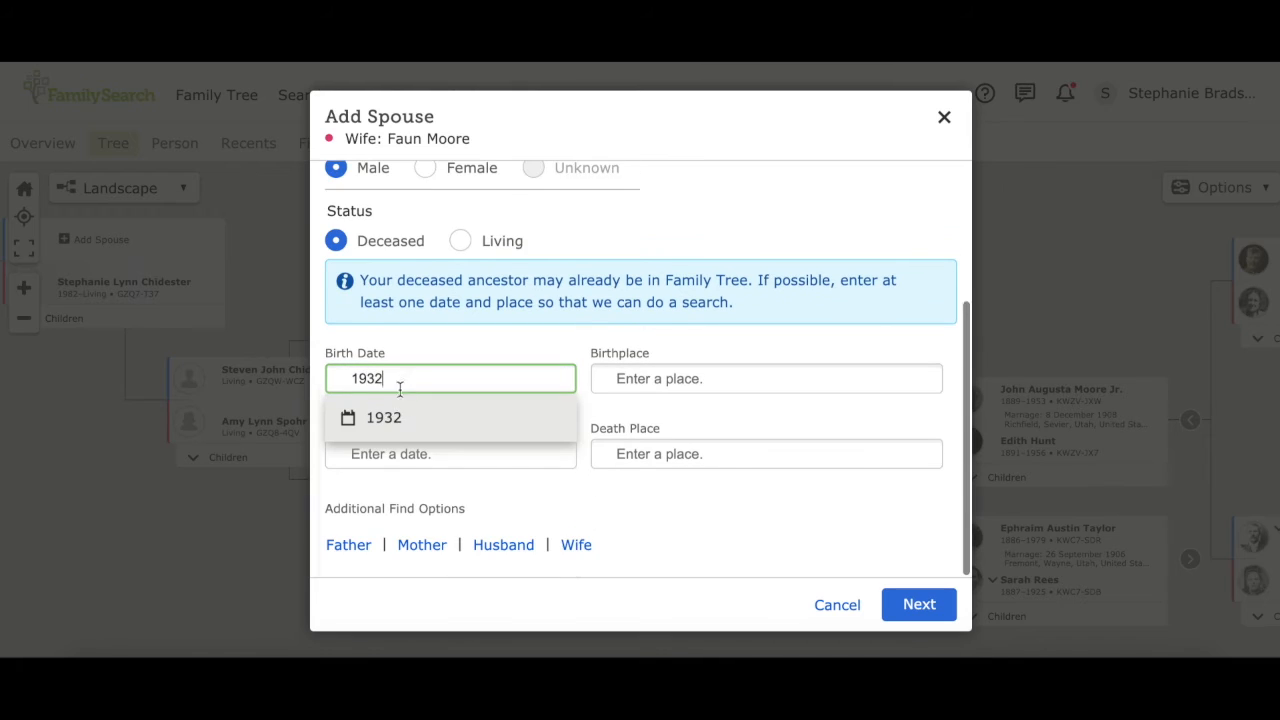
pyautogui.click(400, 422)
pyautogui.click(647, 371)
pyautogui.write('Utah')
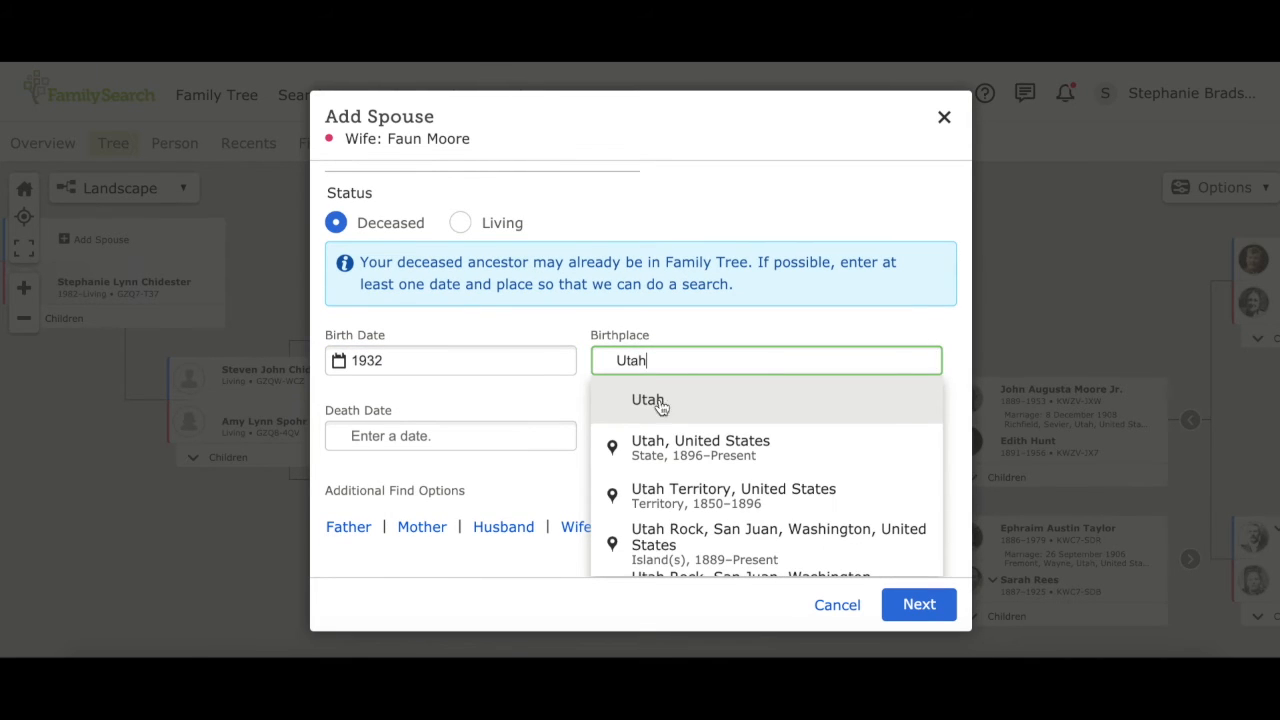
pyautogui.click(672, 442)
pyautogui.click(920, 607)
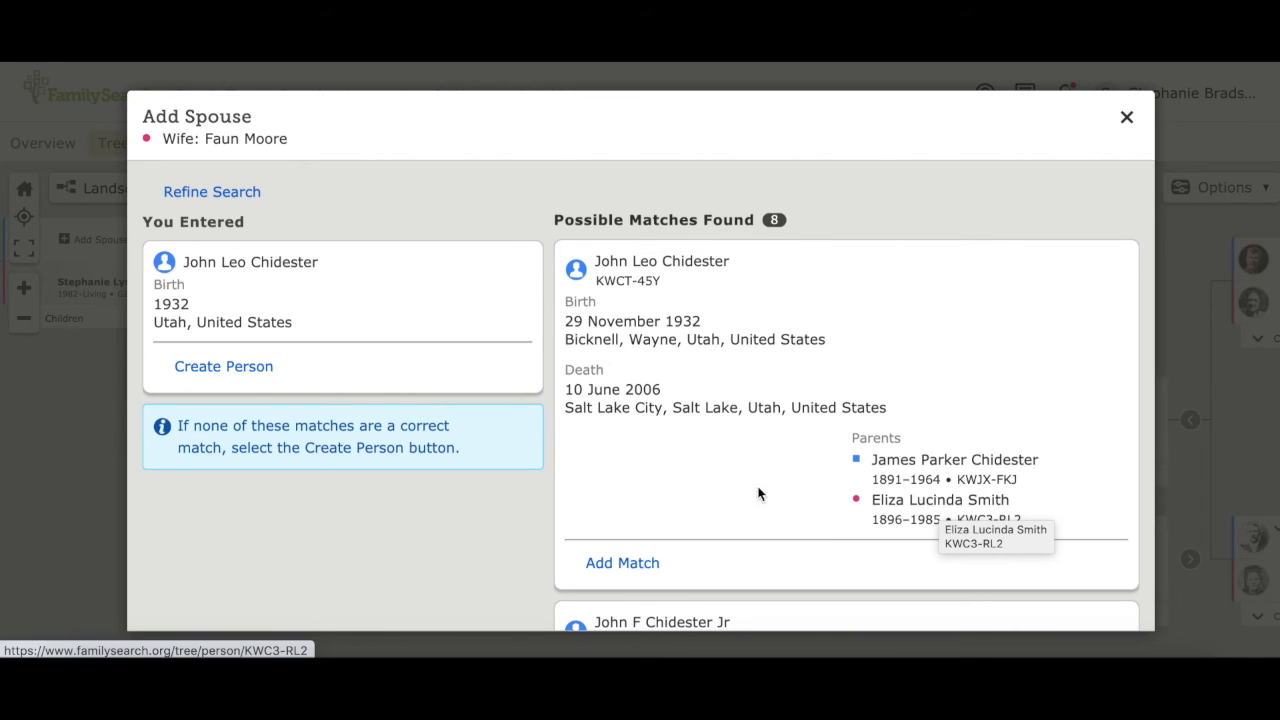
# Step: Link the 1932–2006 record as the husband and expand his ancestor lines several generations
pyautogui.click(630, 565)
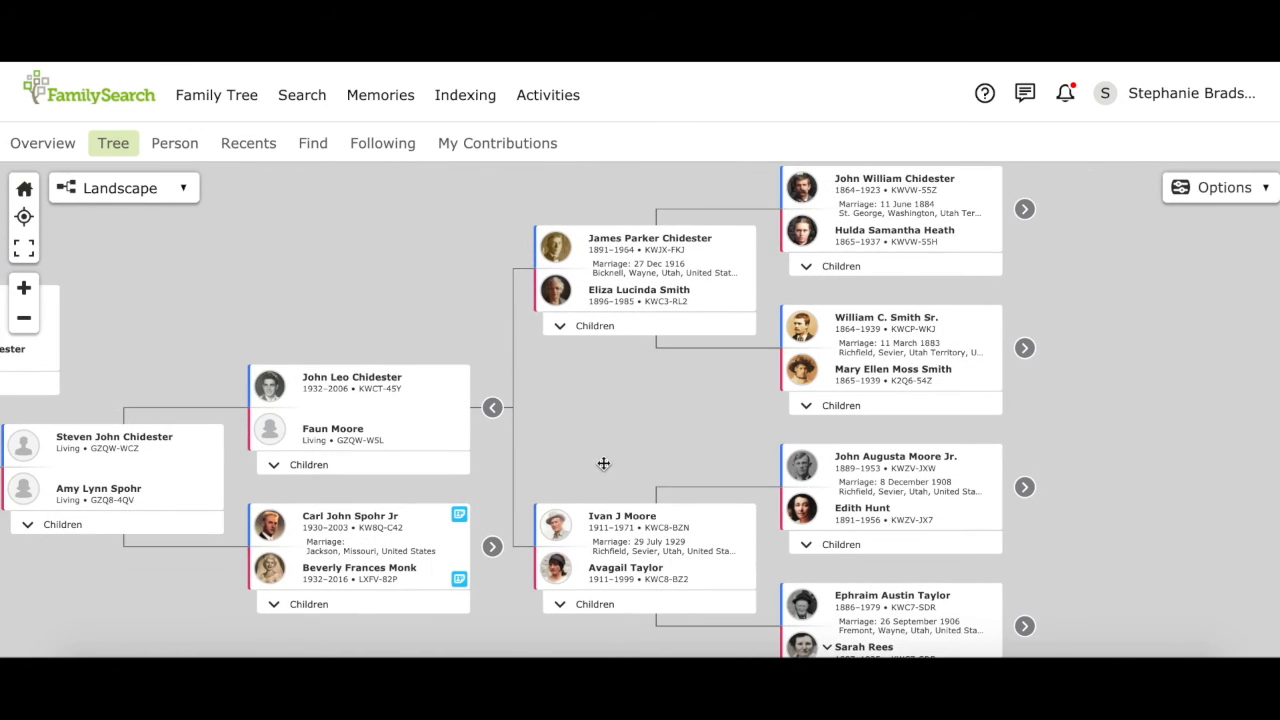
pyautogui.click(1025, 210)
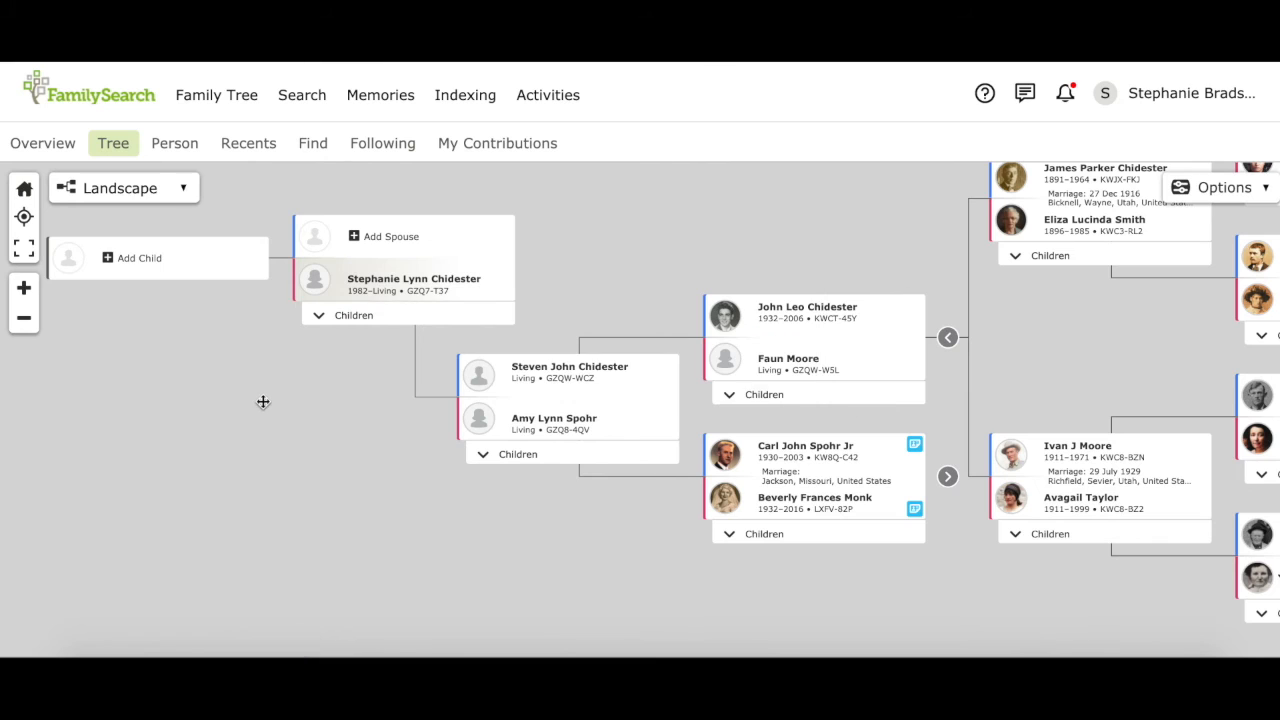
pyautogui.click(23, 321)
pyautogui.click(23, 321)
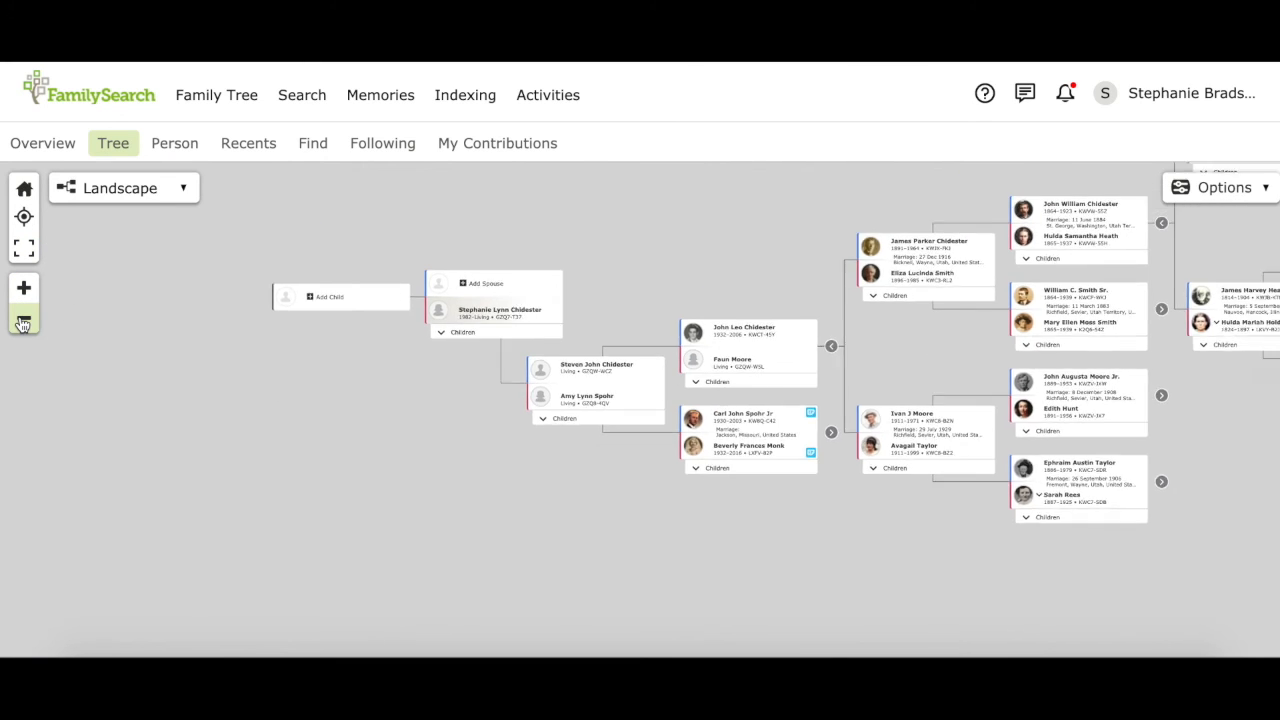
pyautogui.moveTo(517, 500); pyautogui.dragTo(223, 562)
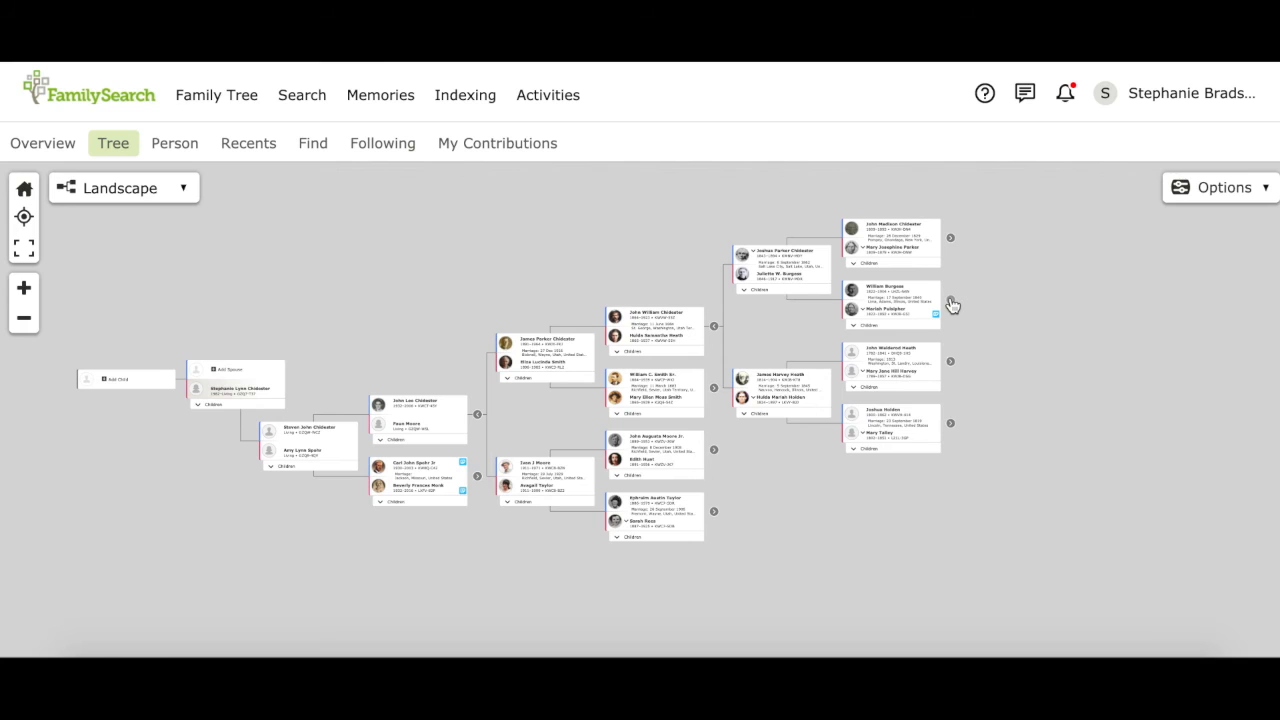
pyautogui.click(951, 304)
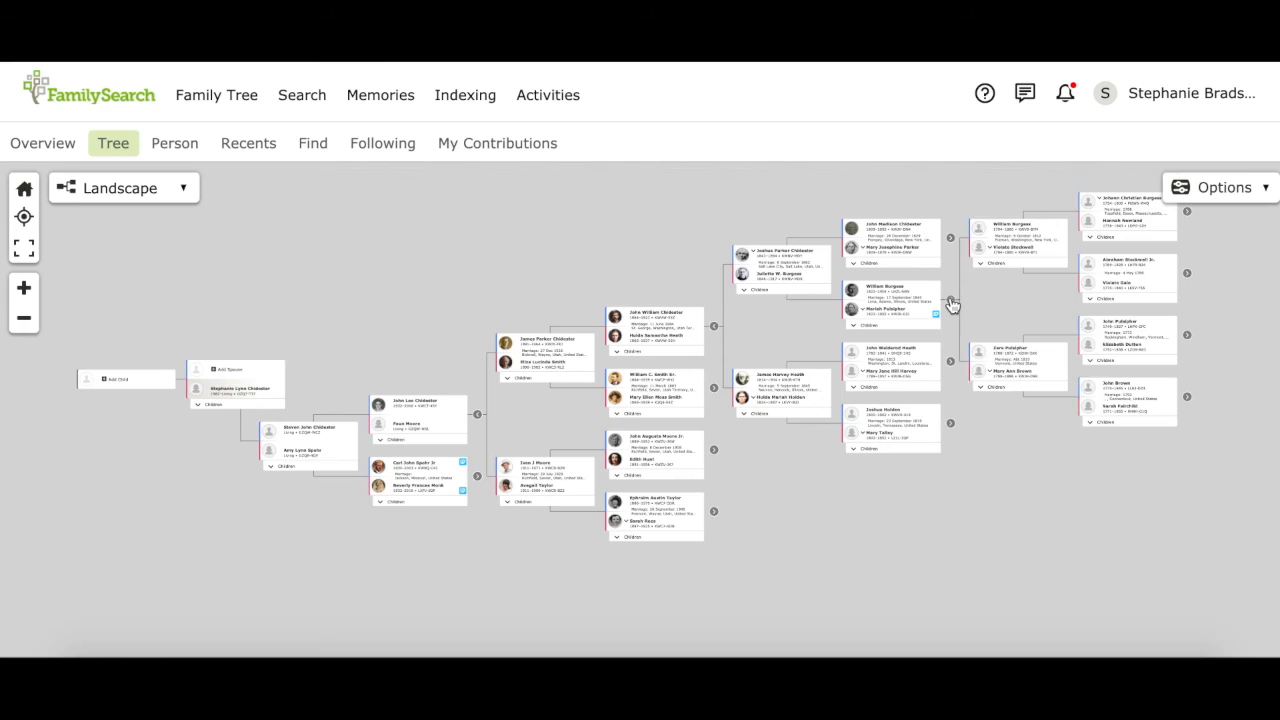
pyautogui.click(1187, 275)
pyautogui.moveTo(1169, 487); pyautogui.dragTo(1096, 487)
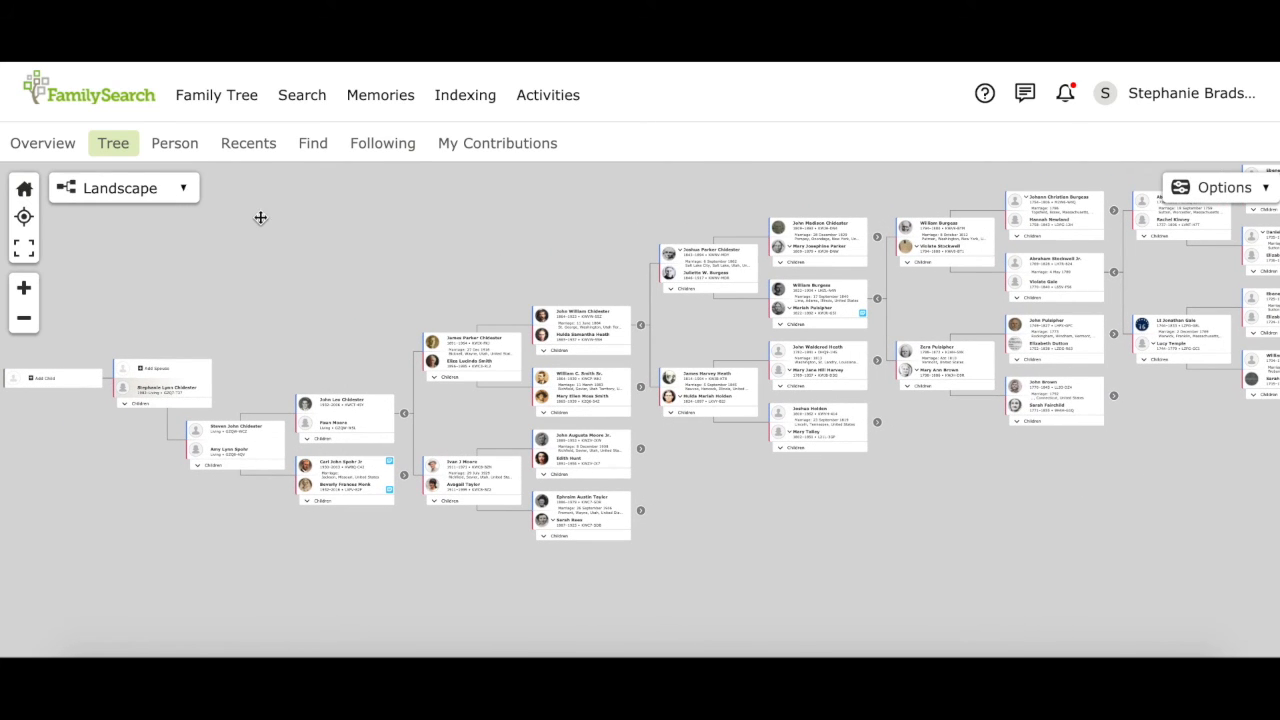
pyautogui.click(120, 189)
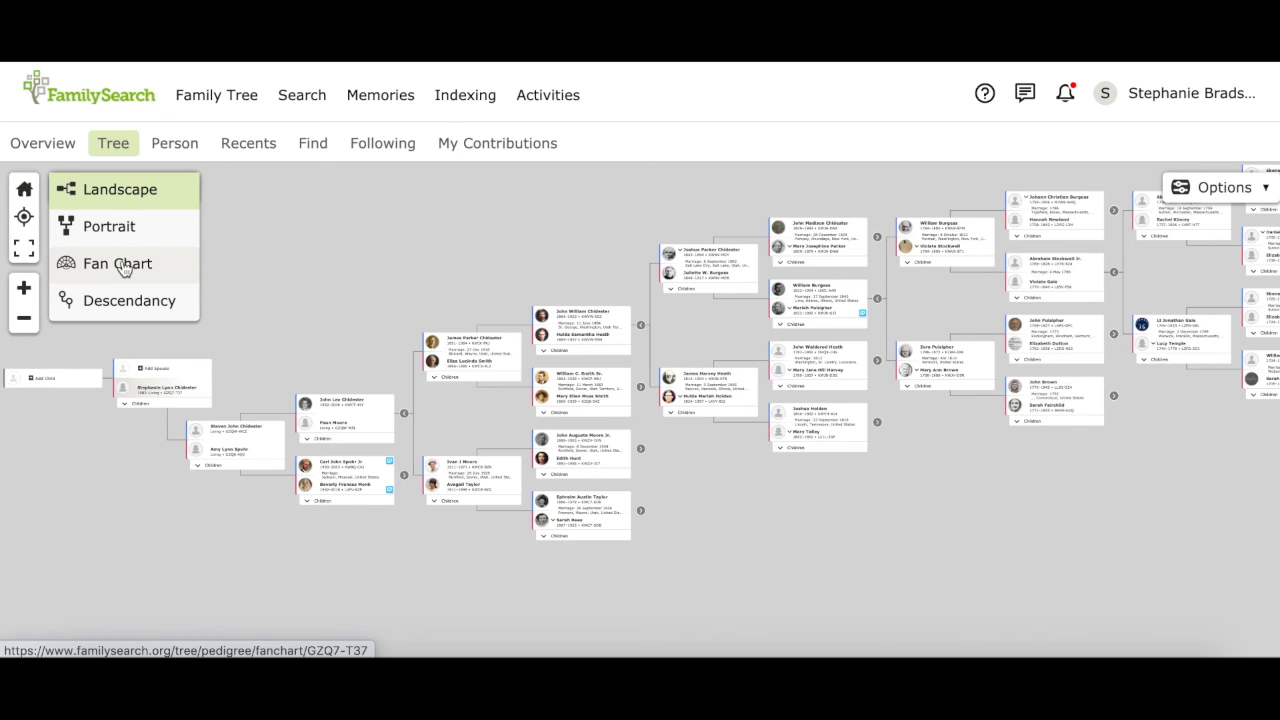
# Step: Show the tree as a 7-generation fan chart, zoomed out to fit the whole fan
pyautogui.click(118, 264)
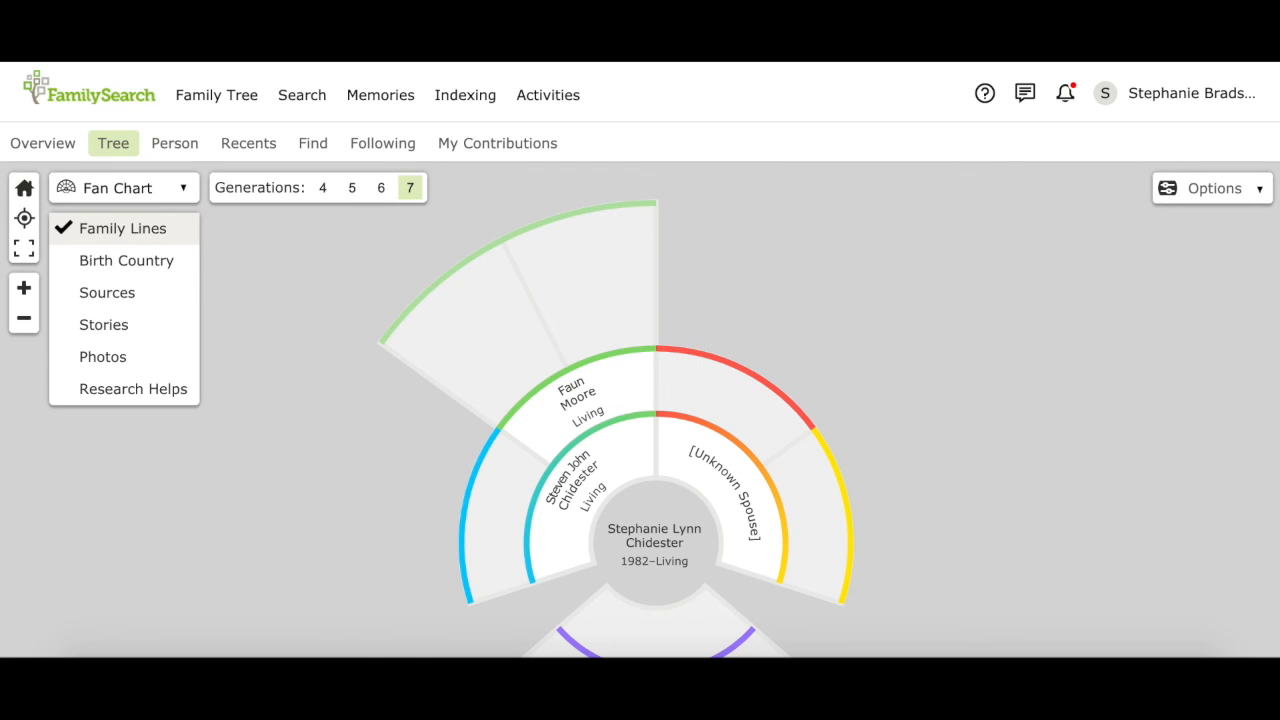
pyautogui.click(320, 150)
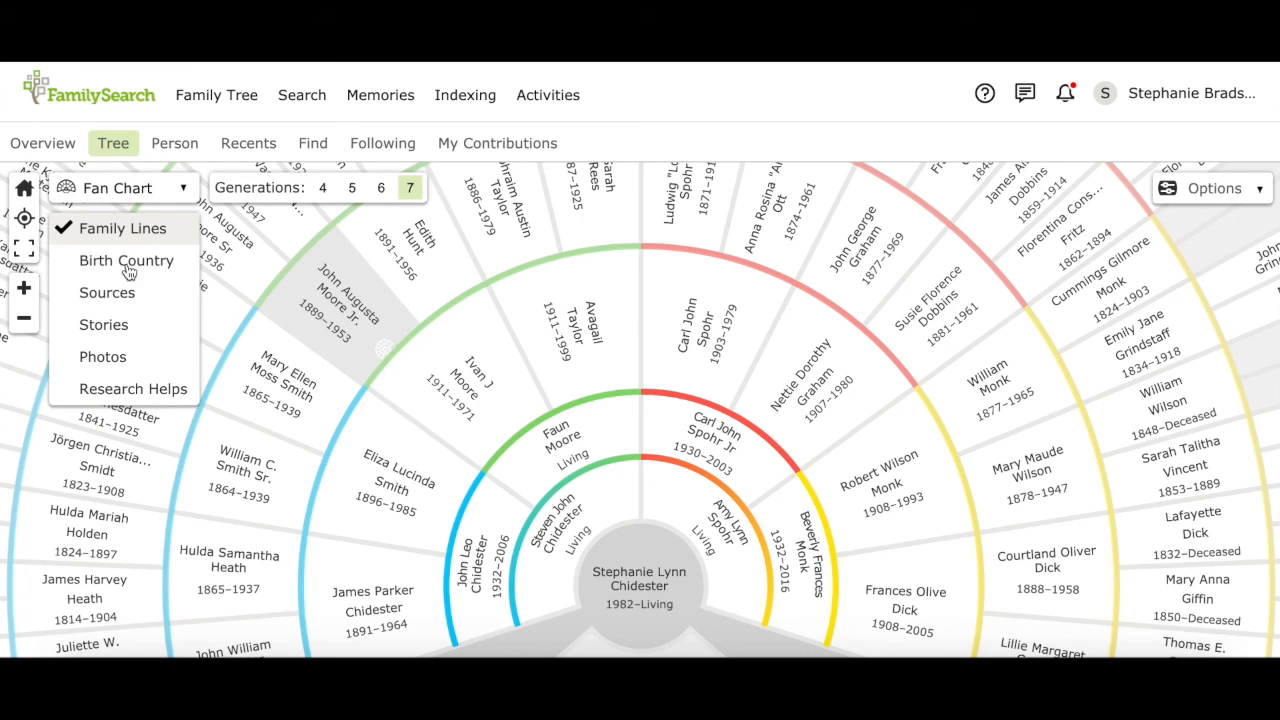
pyautogui.click(24, 320)
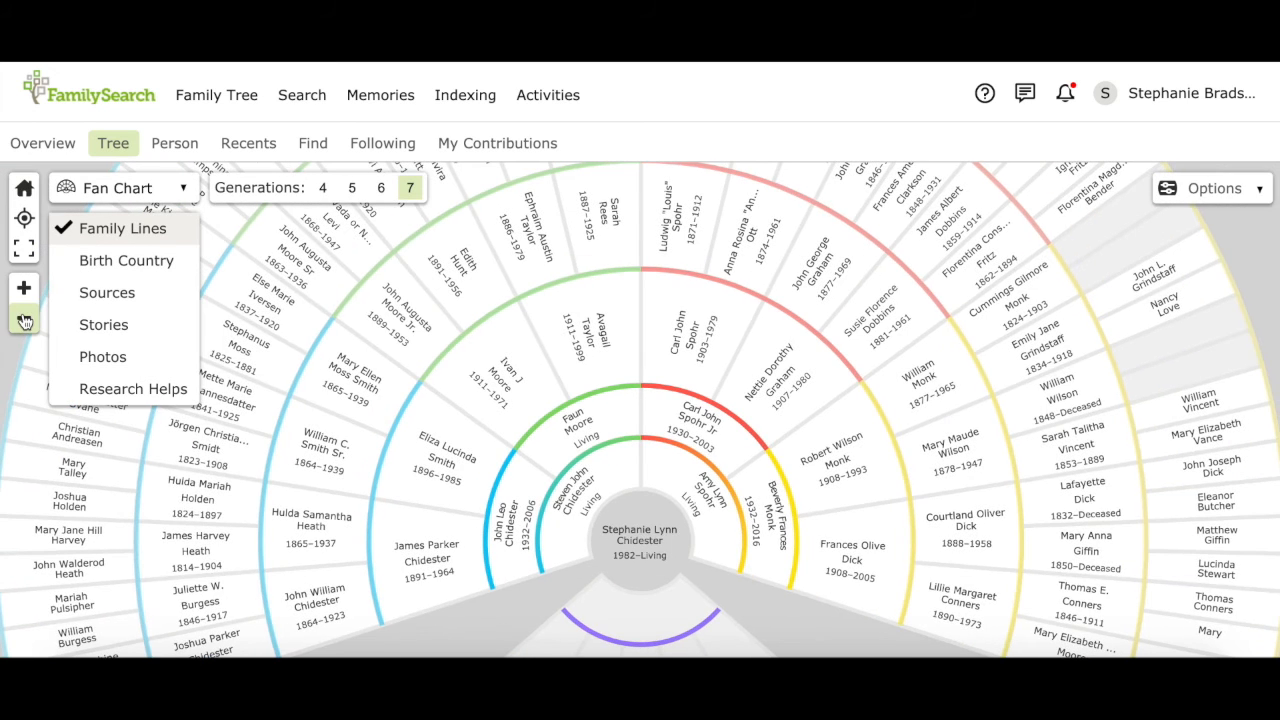
pyautogui.click(24, 320)
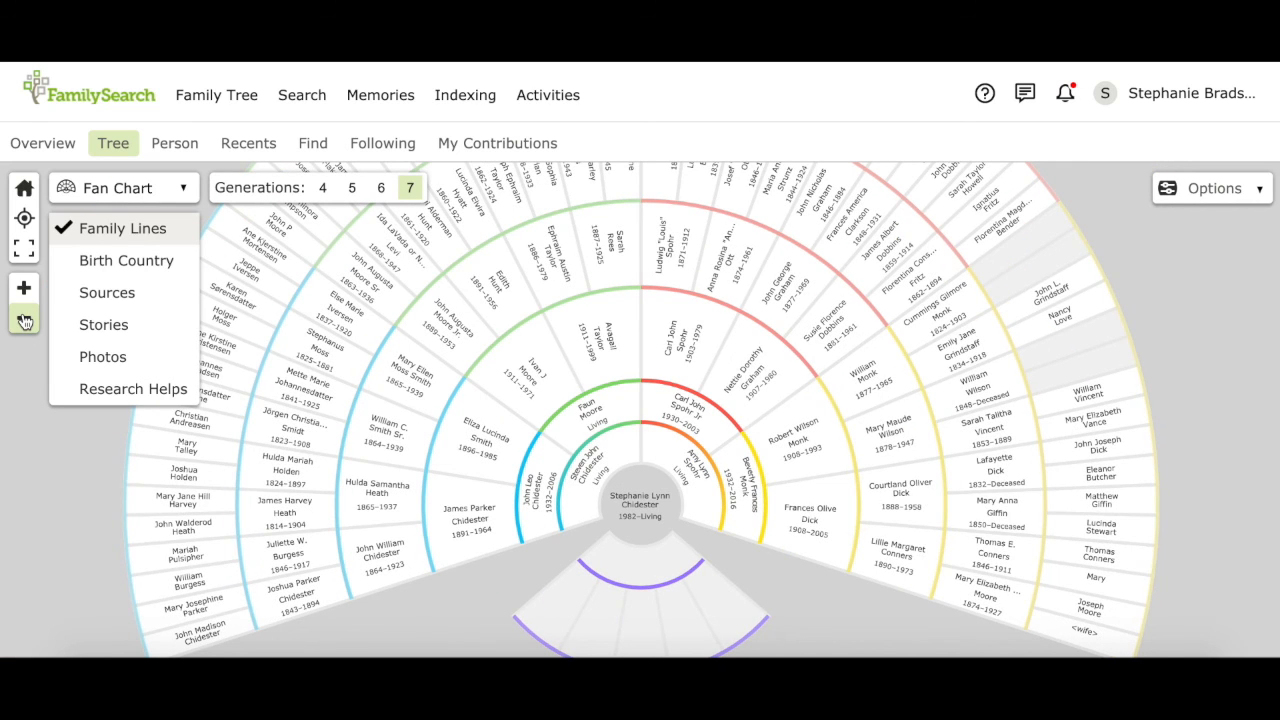
pyautogui.click(24, 320)
pyautogui.moveTo(694, 292); pyautogui.dragTo(703, 371)
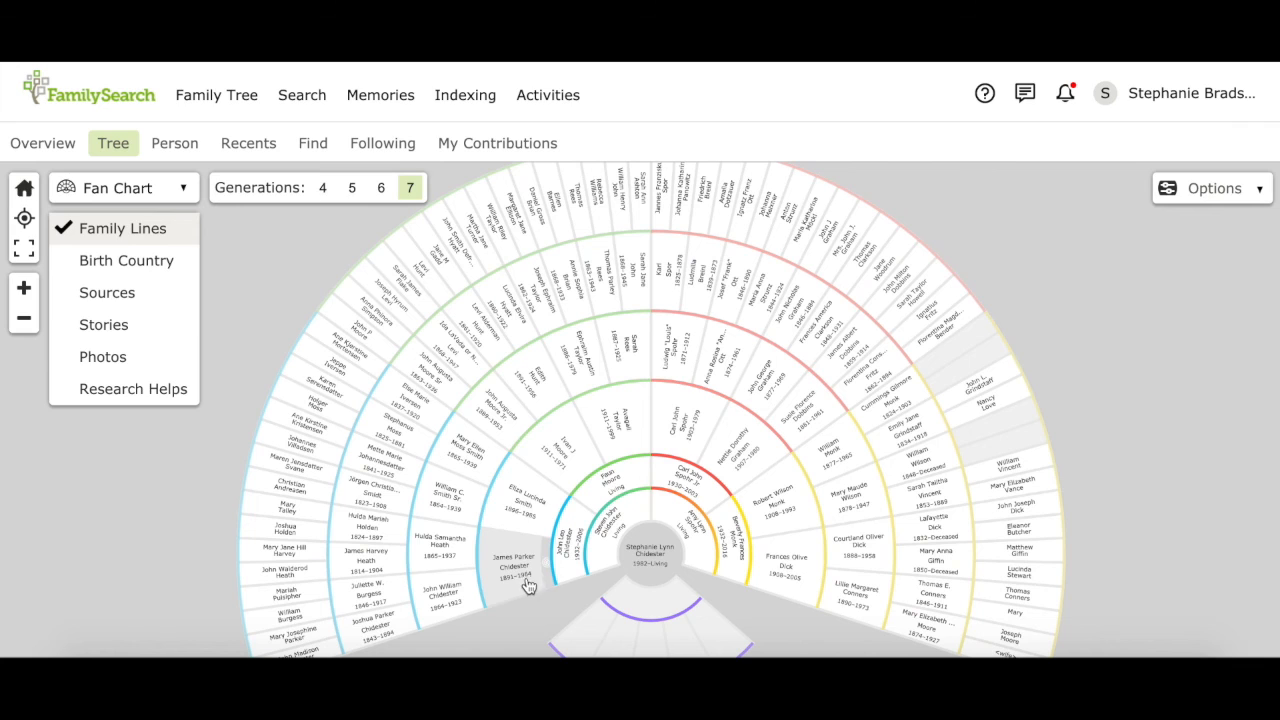